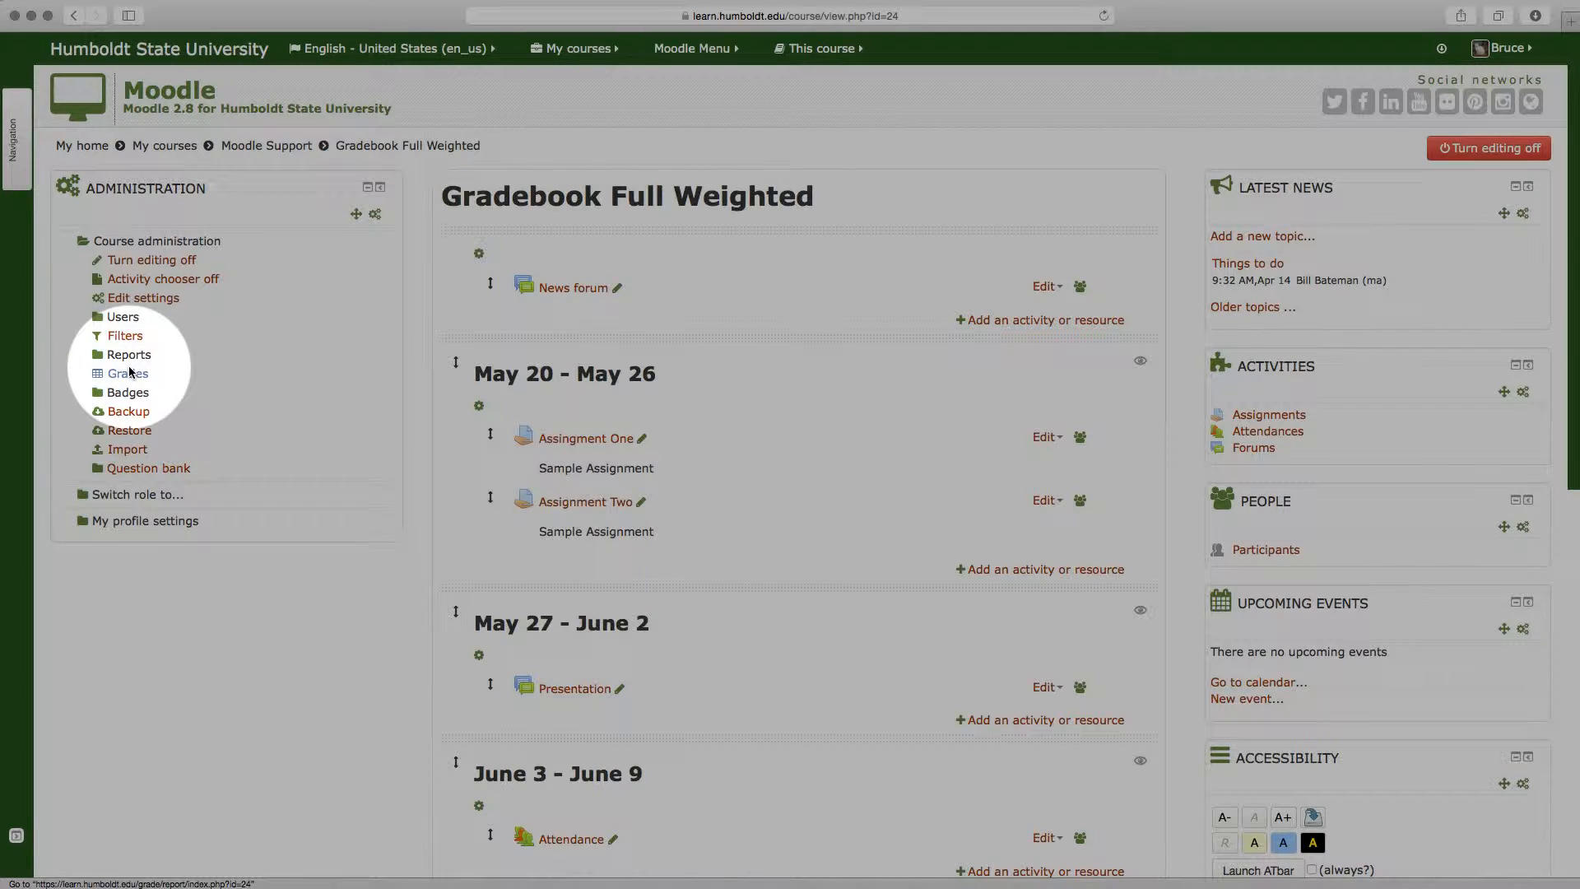
Open the course's grader report and review the student grades by category
{"action": "left_click", "coordinate": [130, 372]}
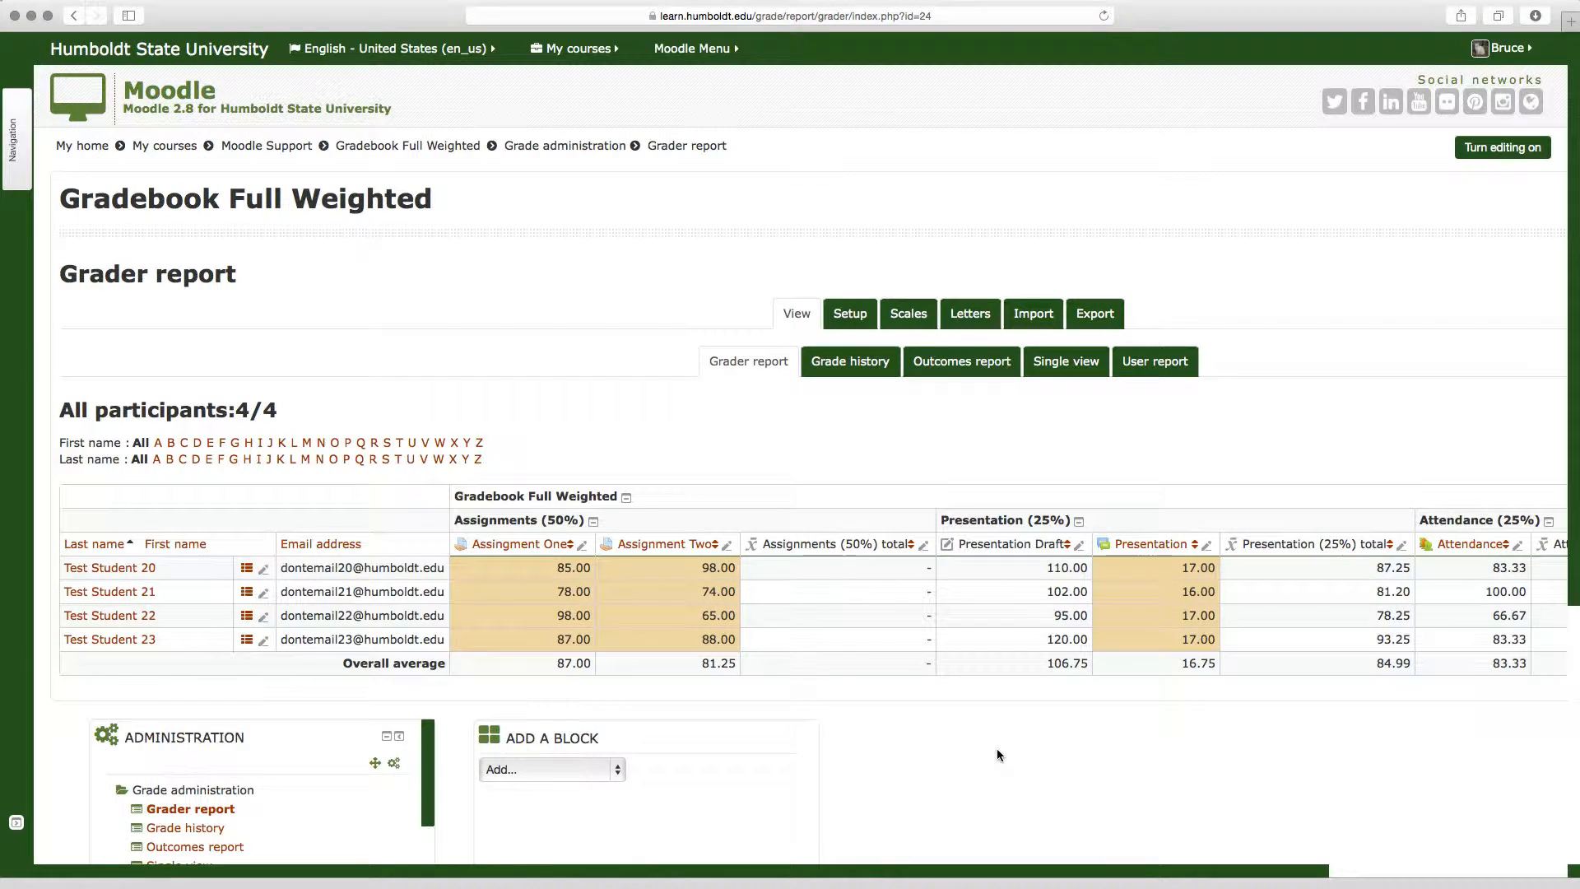
{"action": "scroll", "coordinate": [996, 750], "scroll_direction": "down", "scroll_amount": 1}
{"action": "scroll", "coordinate": [997, 750], "scroll_direction": "down", "scroll_amount": 5}
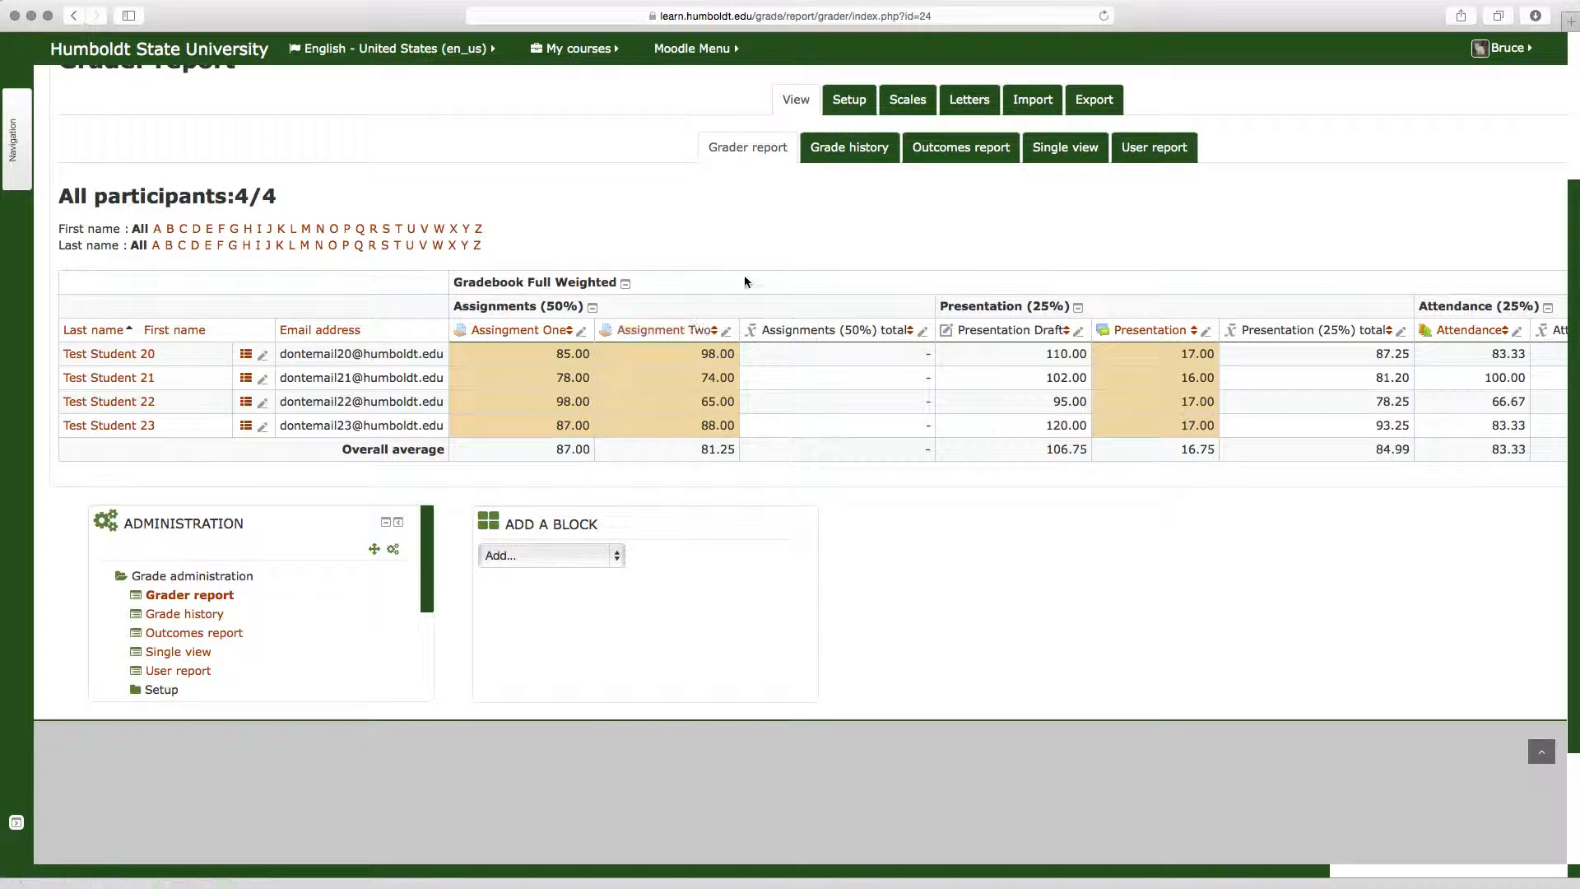
Open the gradebook's Categories and items setup and review the weights of the categories and their items
{"action": "left_click", "coordinate": [845, 99]}
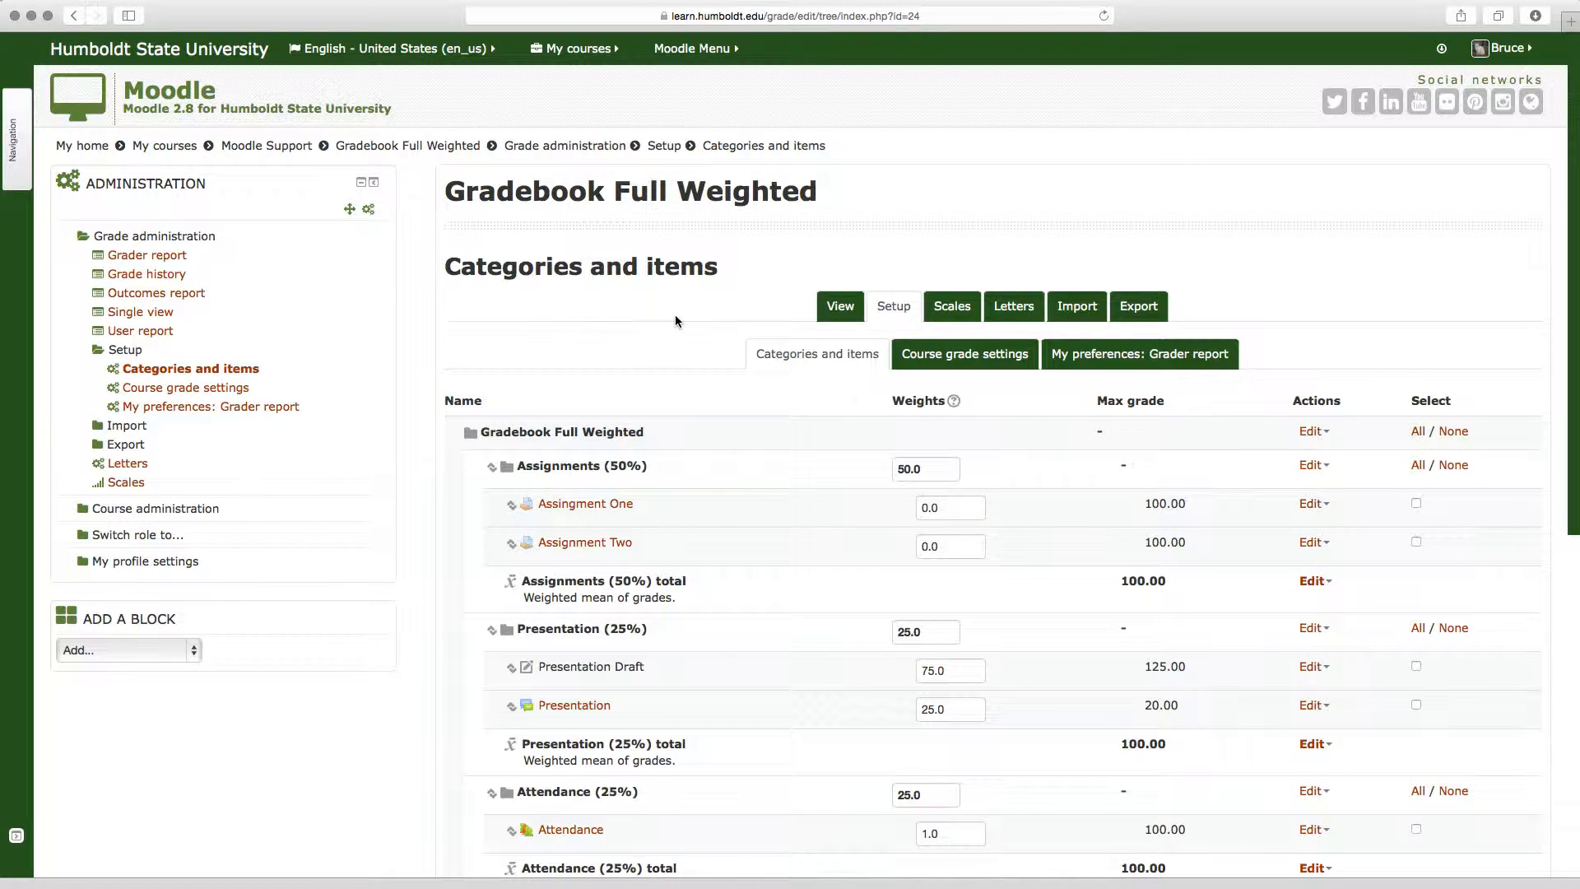
{"action": "scroll", "coordinate": [675, 316], "scroll_direction": "down", "scroll_amount": 2}
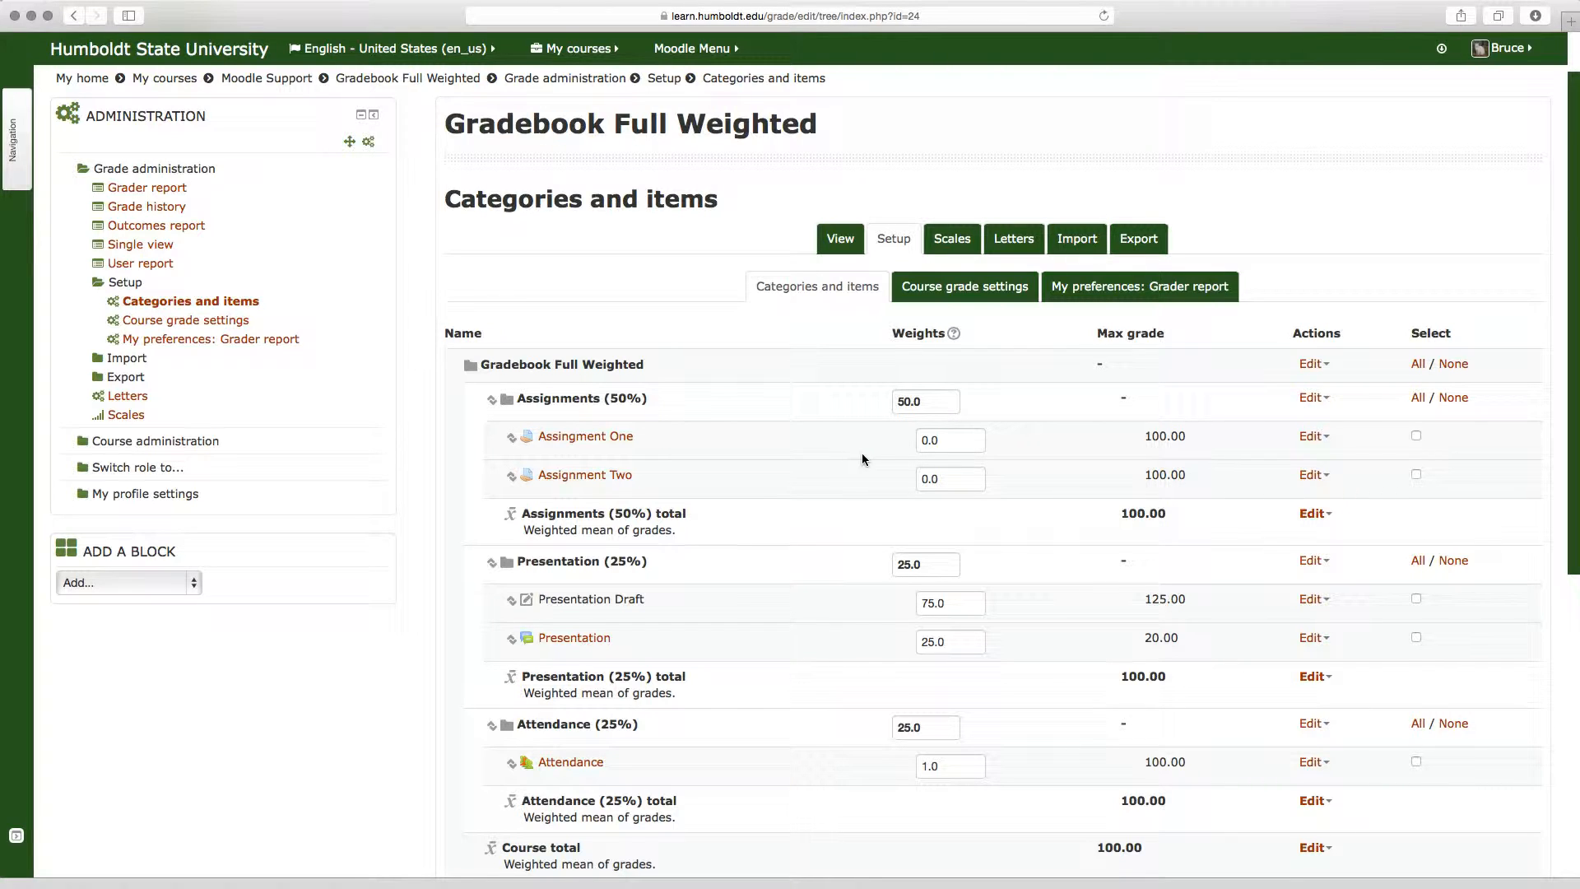
{"action": "scroll", "coordinate": [872, 457], "scroll_direction": "down", "scroll_amount": 1}
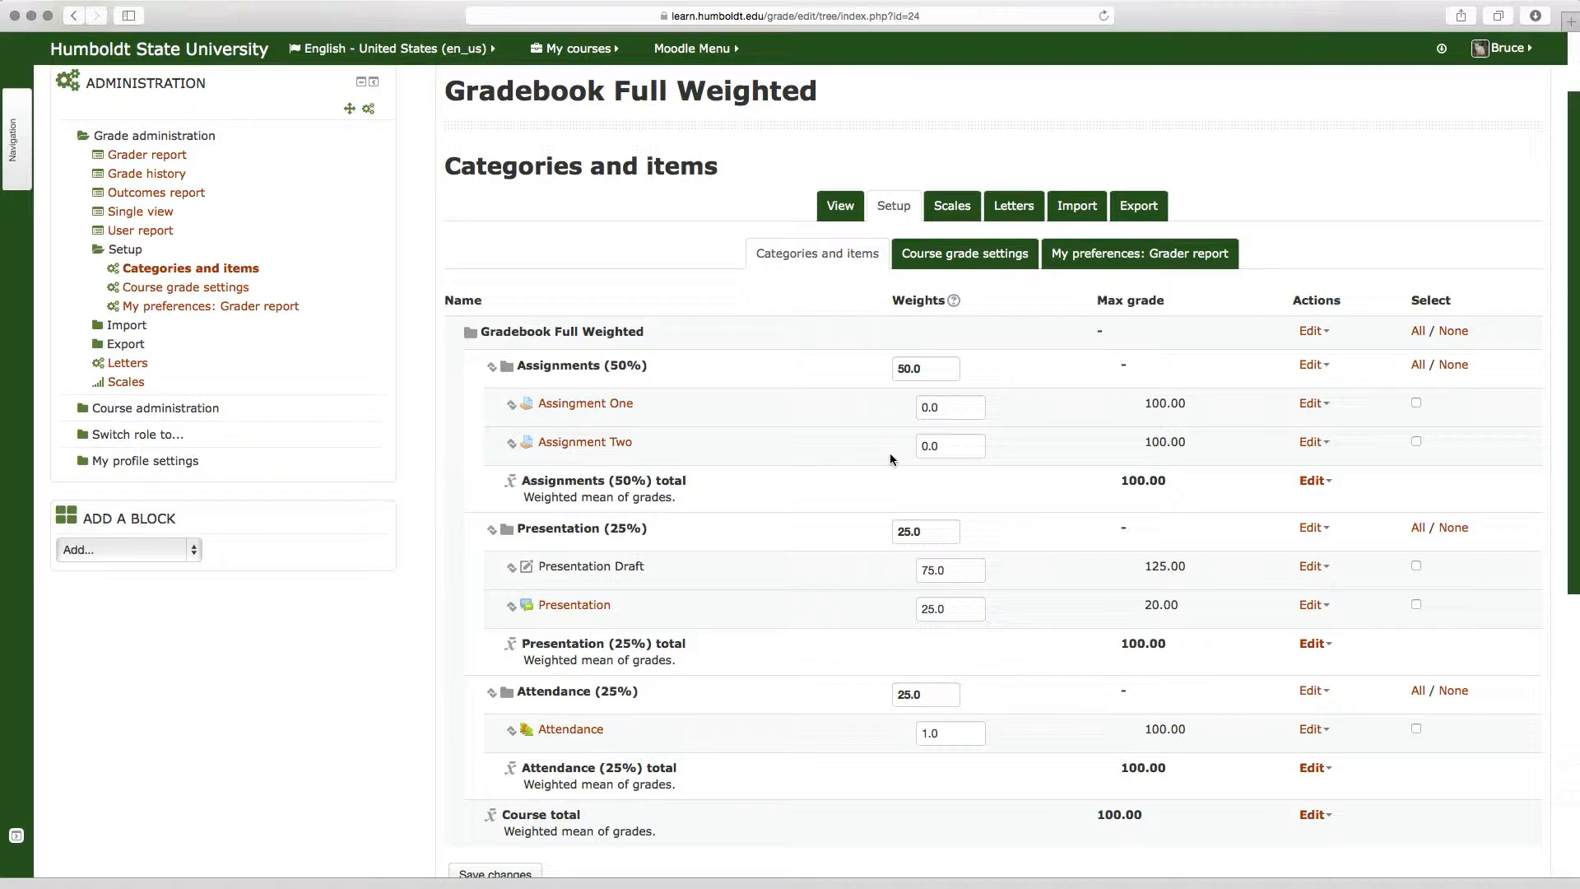
{"action": "scroll", "coordinate": [890, 458], "scroll_direction": "down", "scroll_amount": 1}
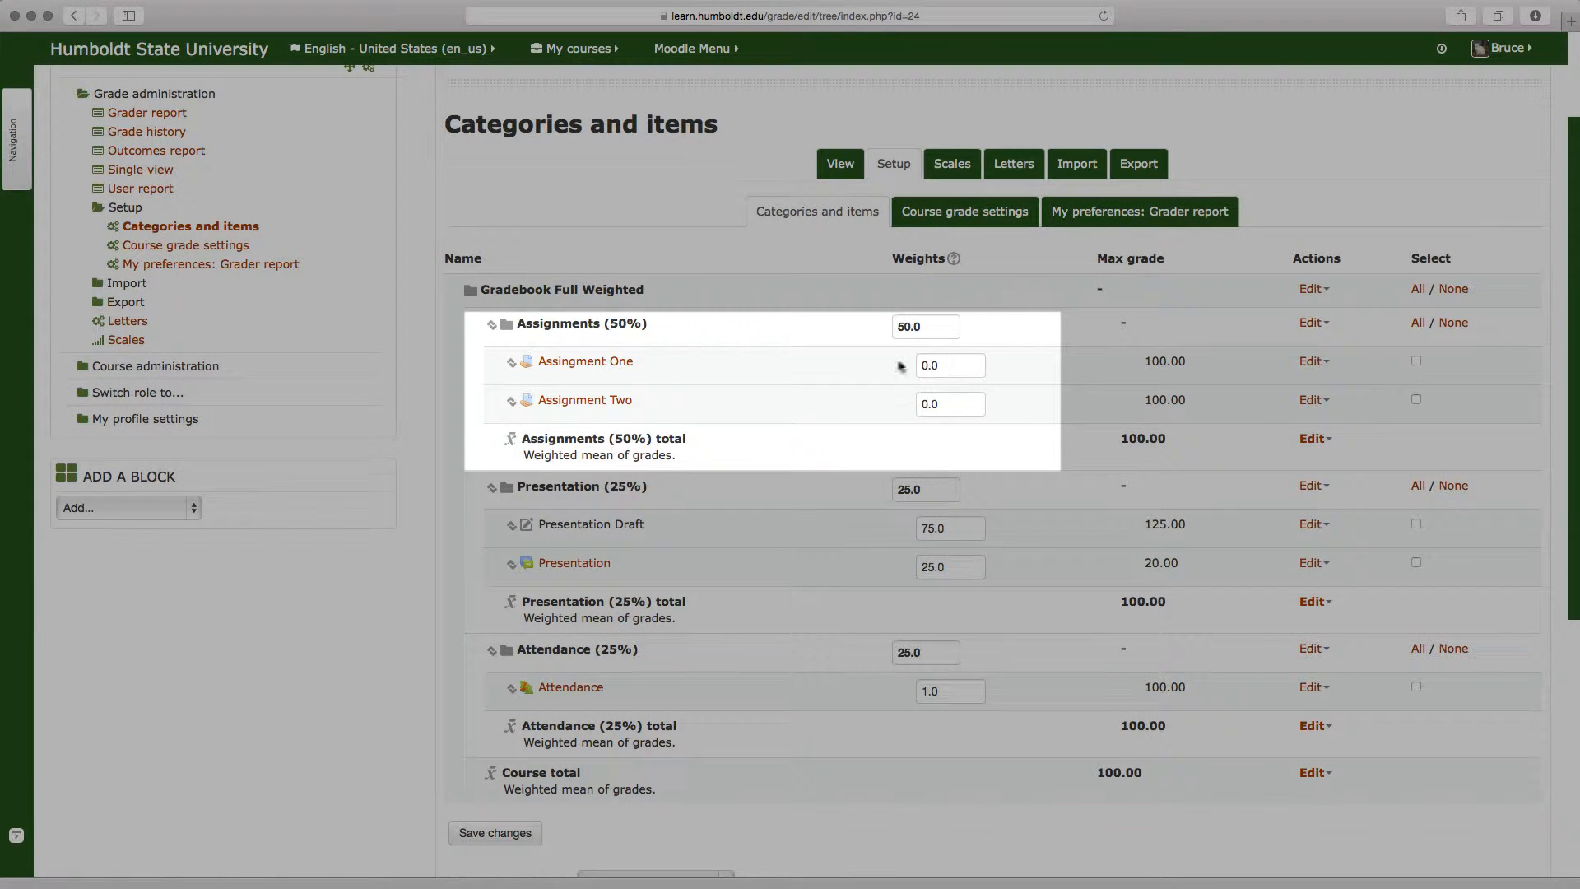
Set the weights of Assingment One to .25 and Assignment Two to .75, and save the changes
{"action": "left_click_drag", "start_coordinate": [945, 365], "coordinate": [873, 365]}
{"action": "type", "text": ".25"}
{"action": "left_click_drag", "start_coordinate": [944, 403], "coordinate": [878, 404]}
{"action": "type", "text": ".75"}
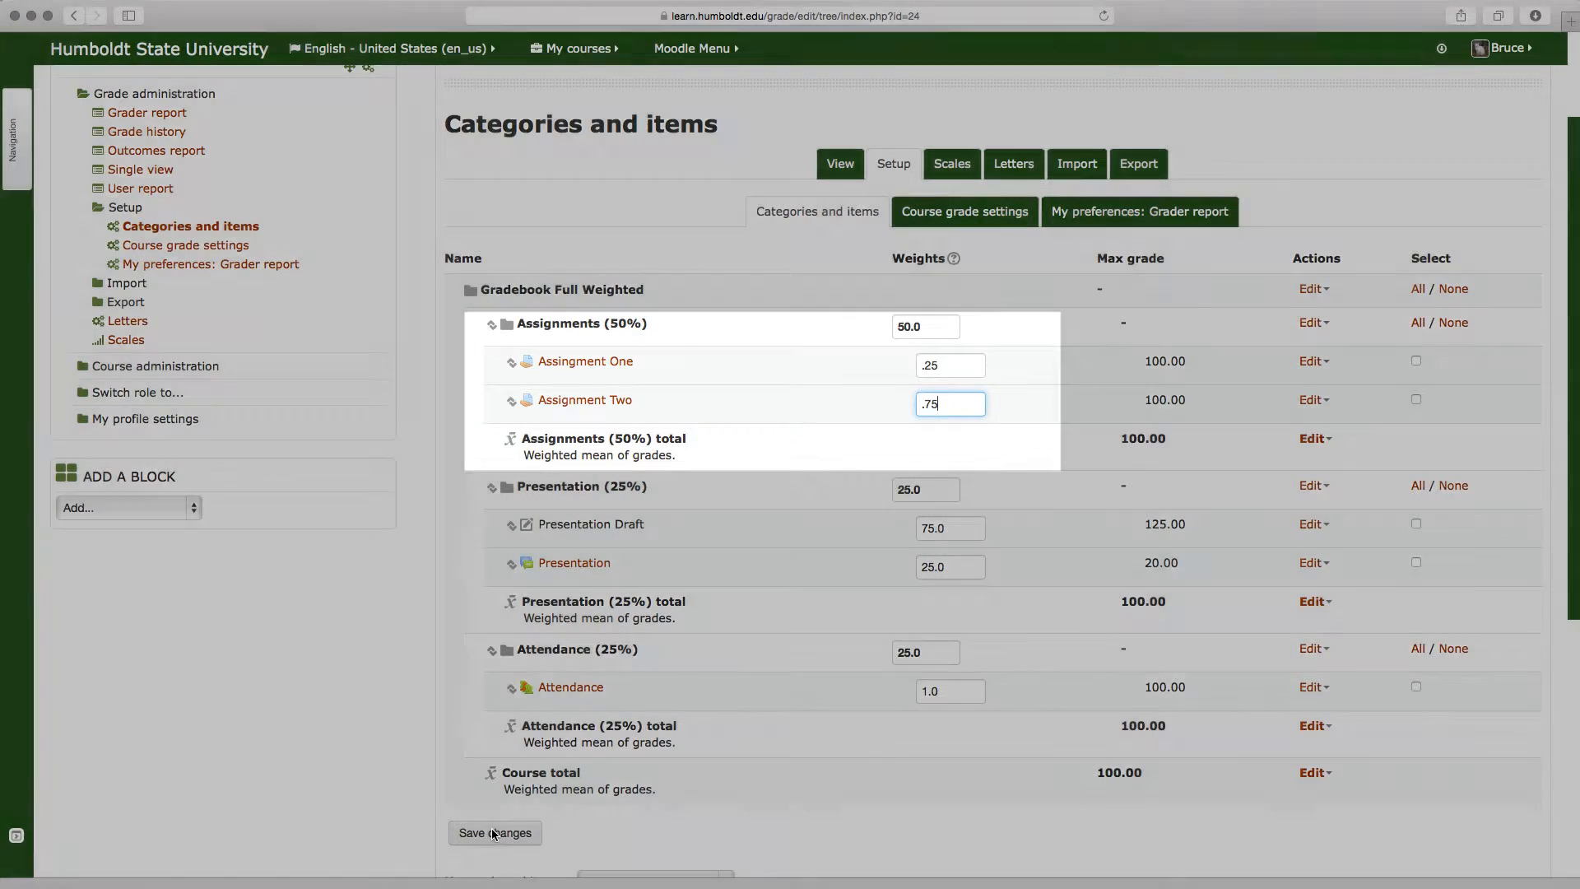
{"action": "left_click", "coordinate": [493, 833]}
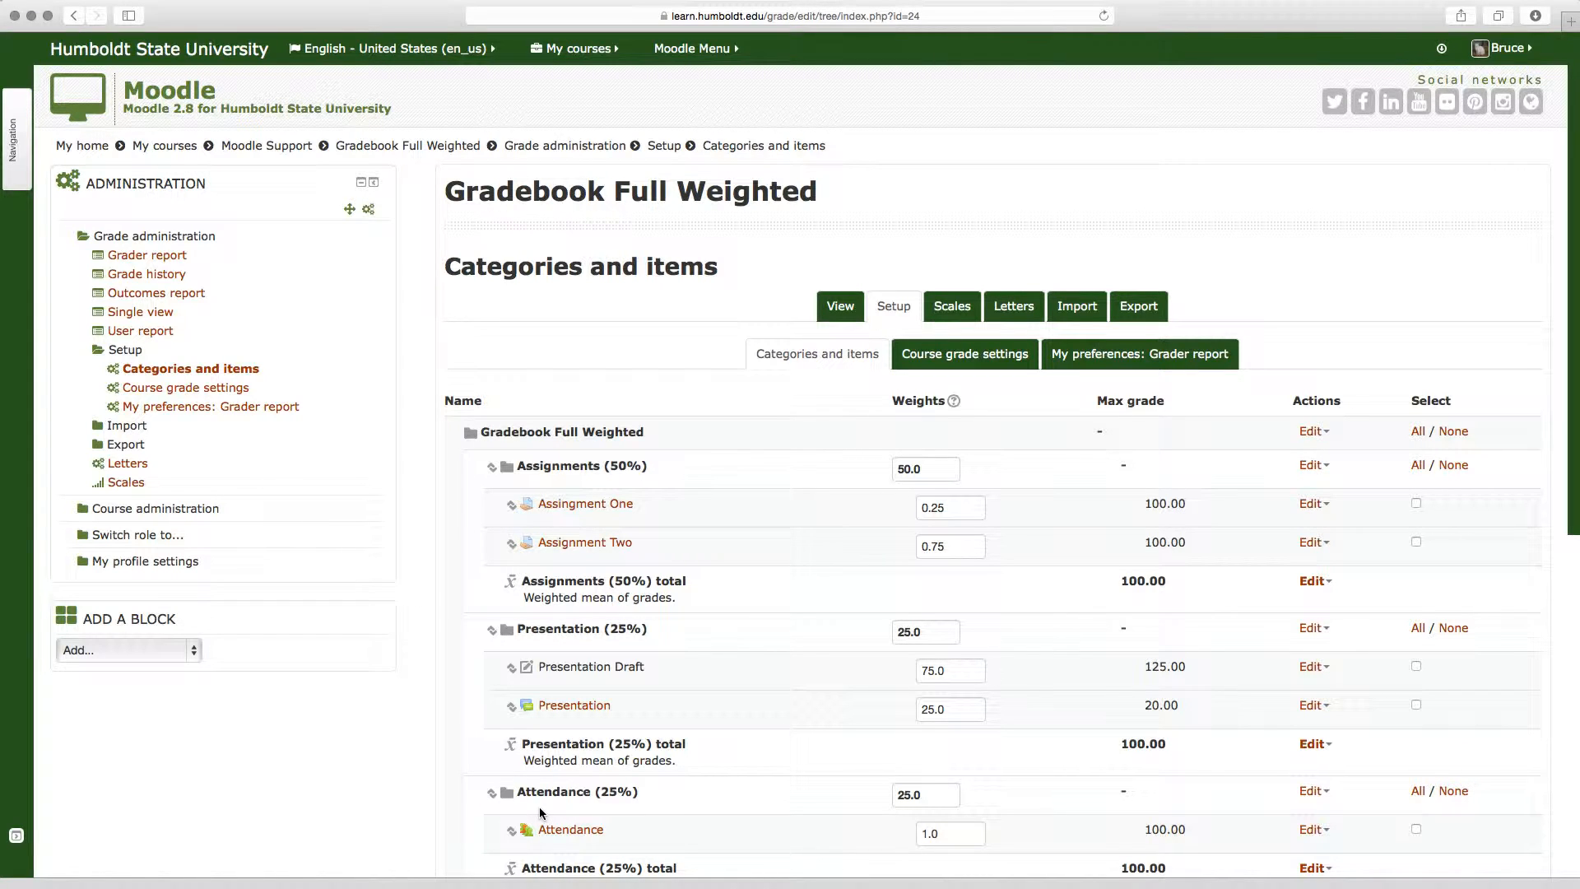
Open the user report for Test Student 20 and check the calculated weights and contributions to the course total
{"action": "scroll", "coordinate": [803, 670], "scroll_direction": "down", "scroll_amount": 1}
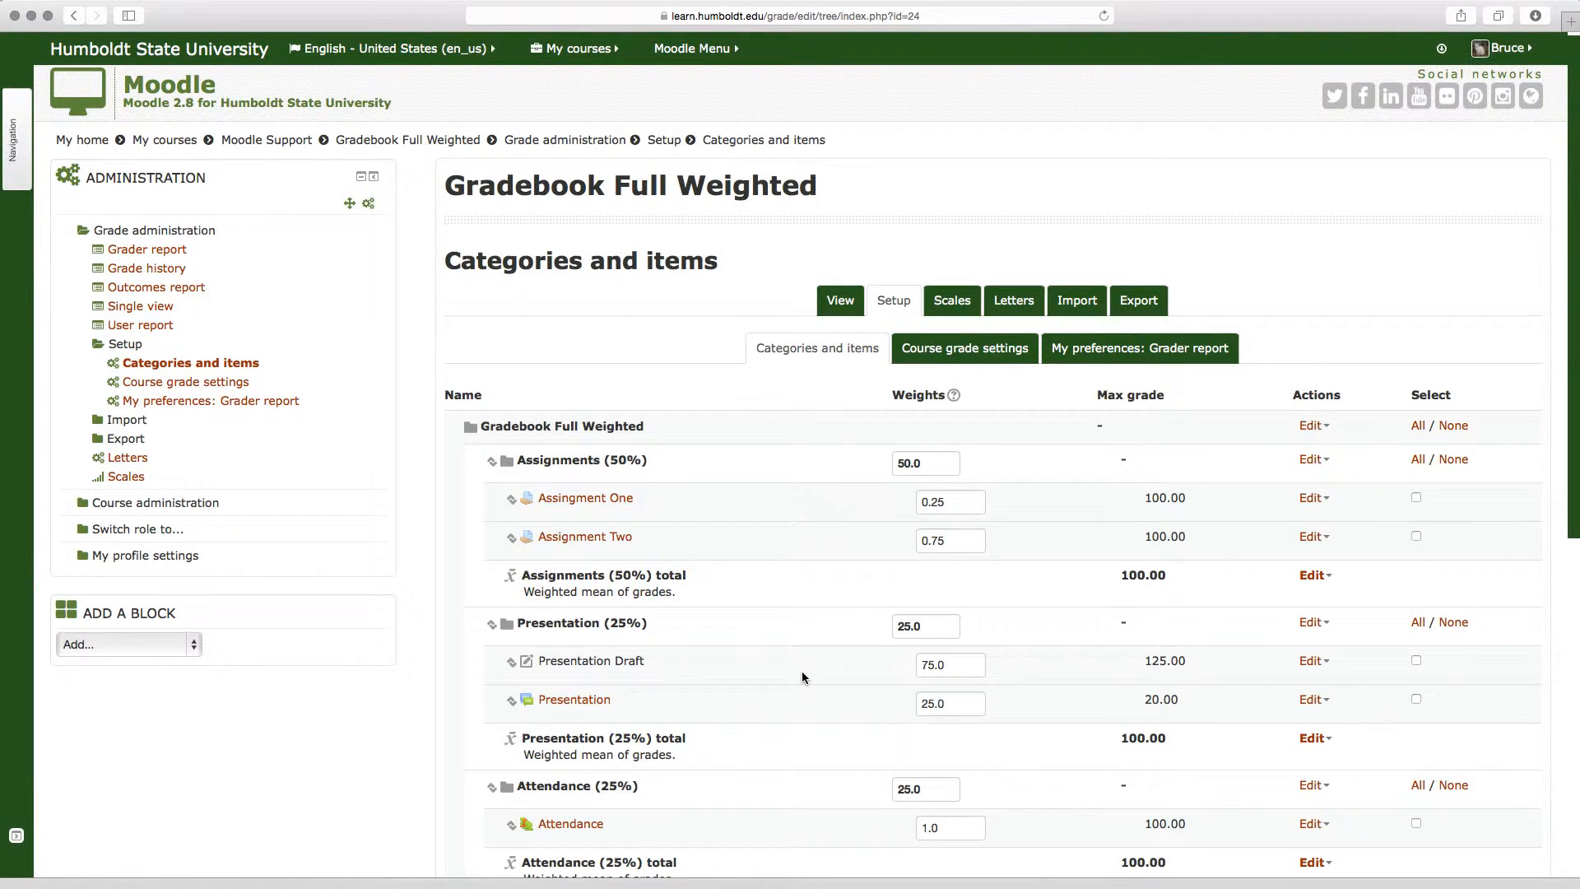
{"action": "scroll", "coordinate": [802, 673], "scroll_direction": "down", "scroll_amount": 2}
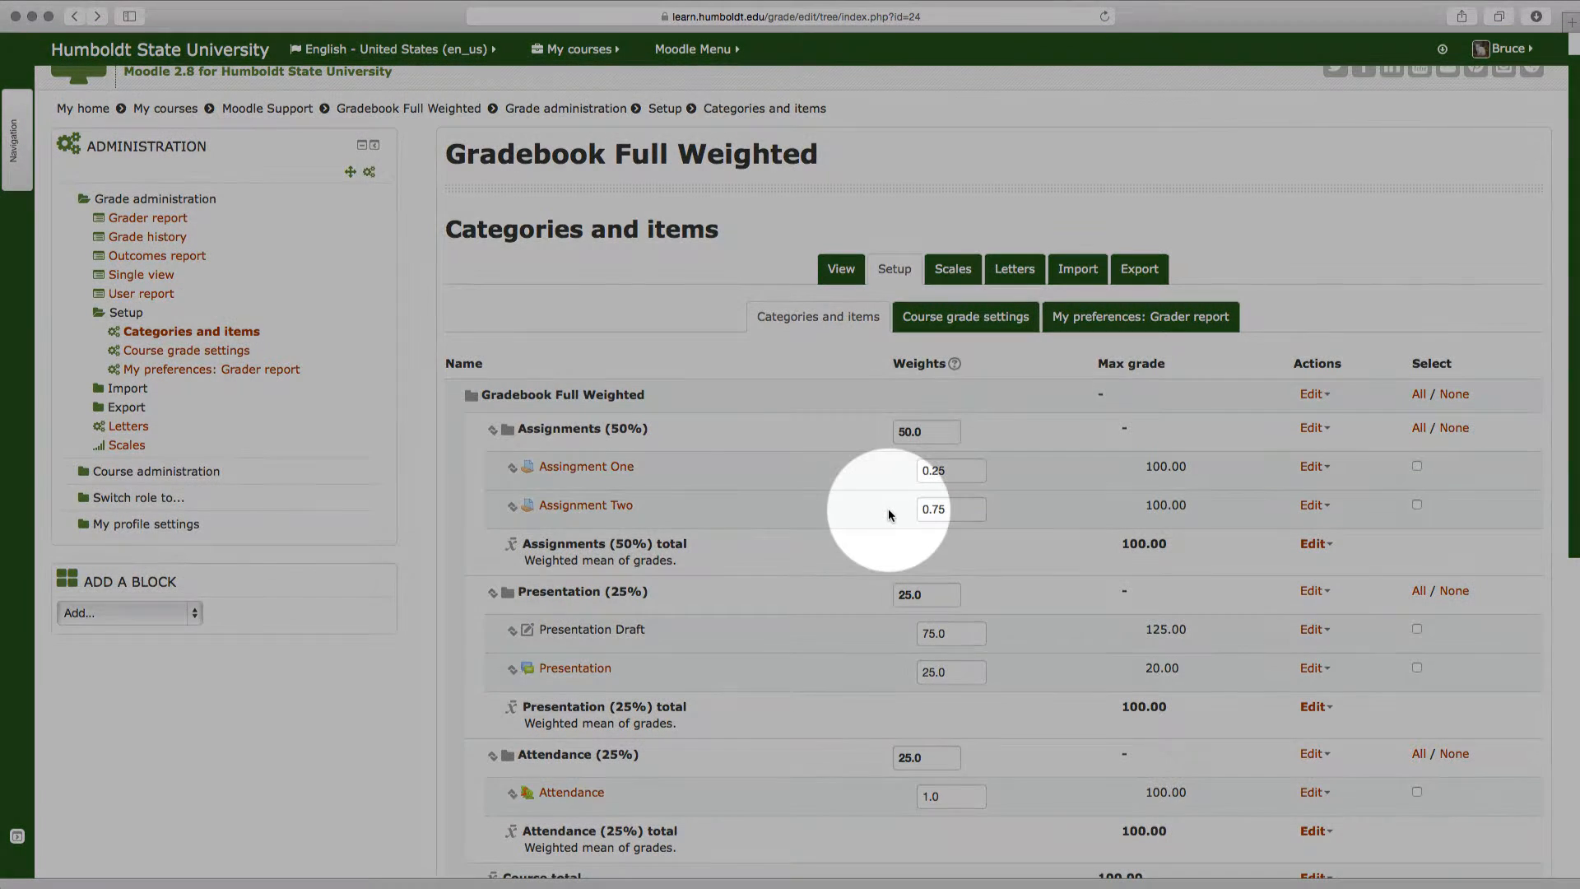
{"action": "left_click", "coordinate": [826, 275]}
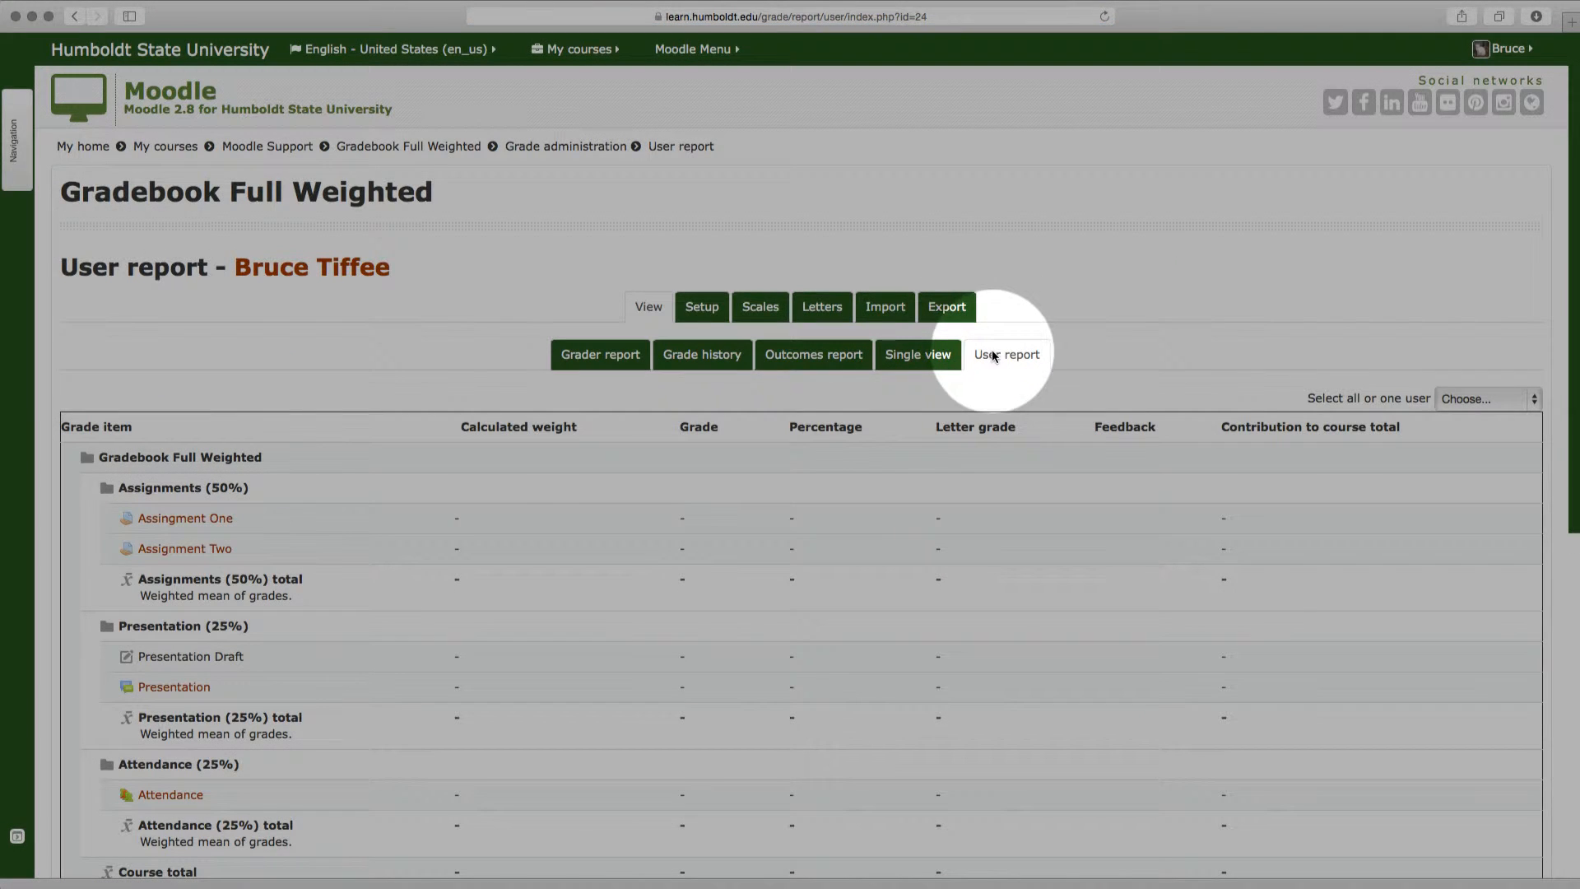
{"action": "left_click", "coordinate": [1515, 398]}
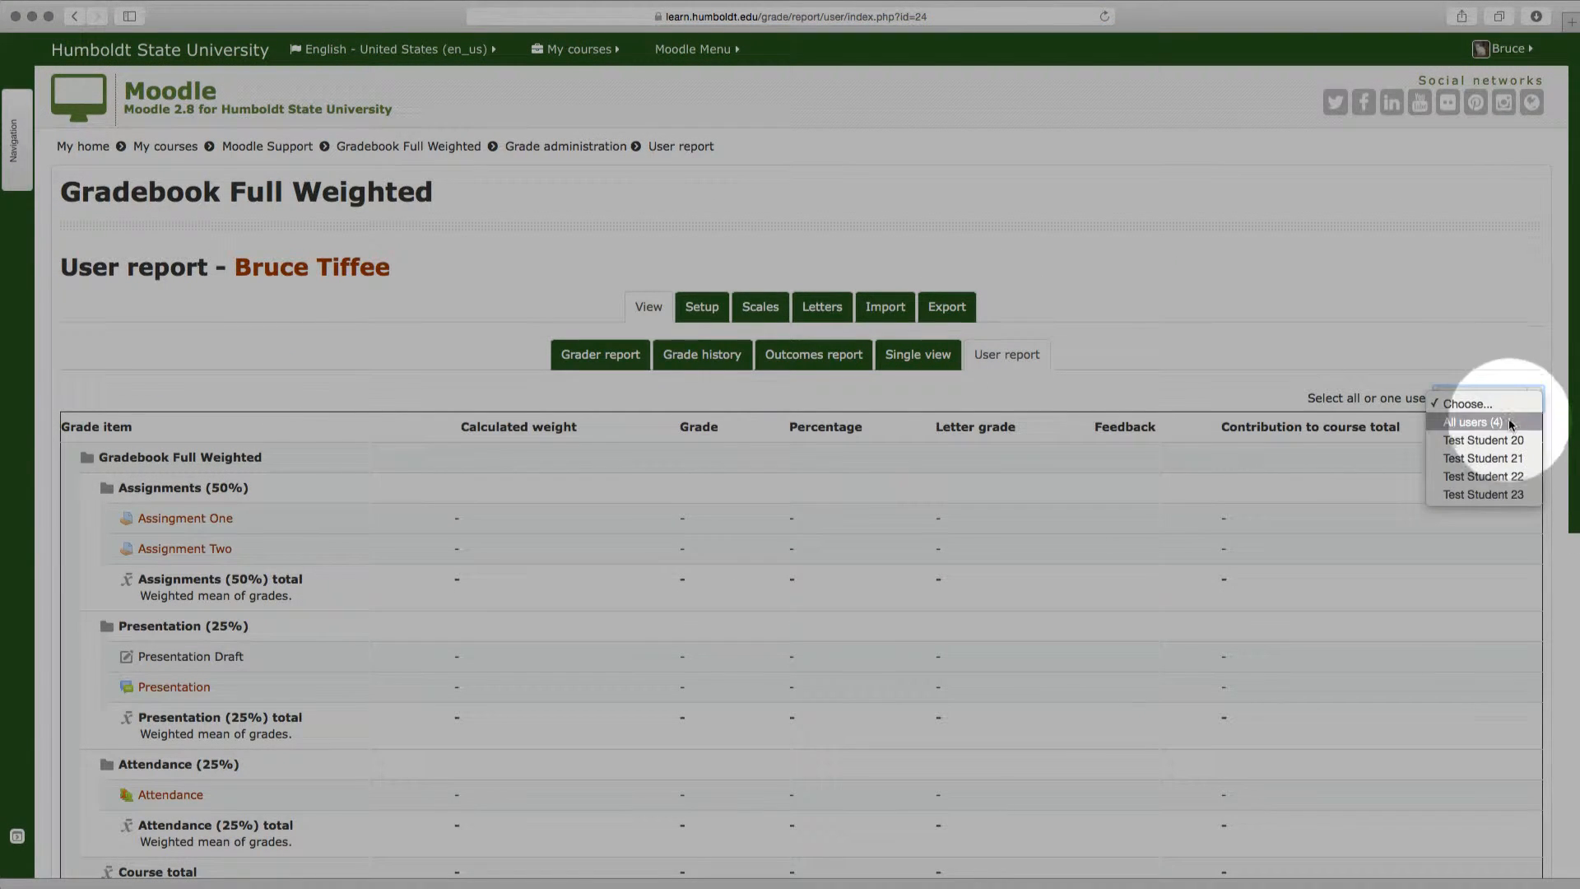
{"action": "left_click", "coordinate": [1507, 441]}
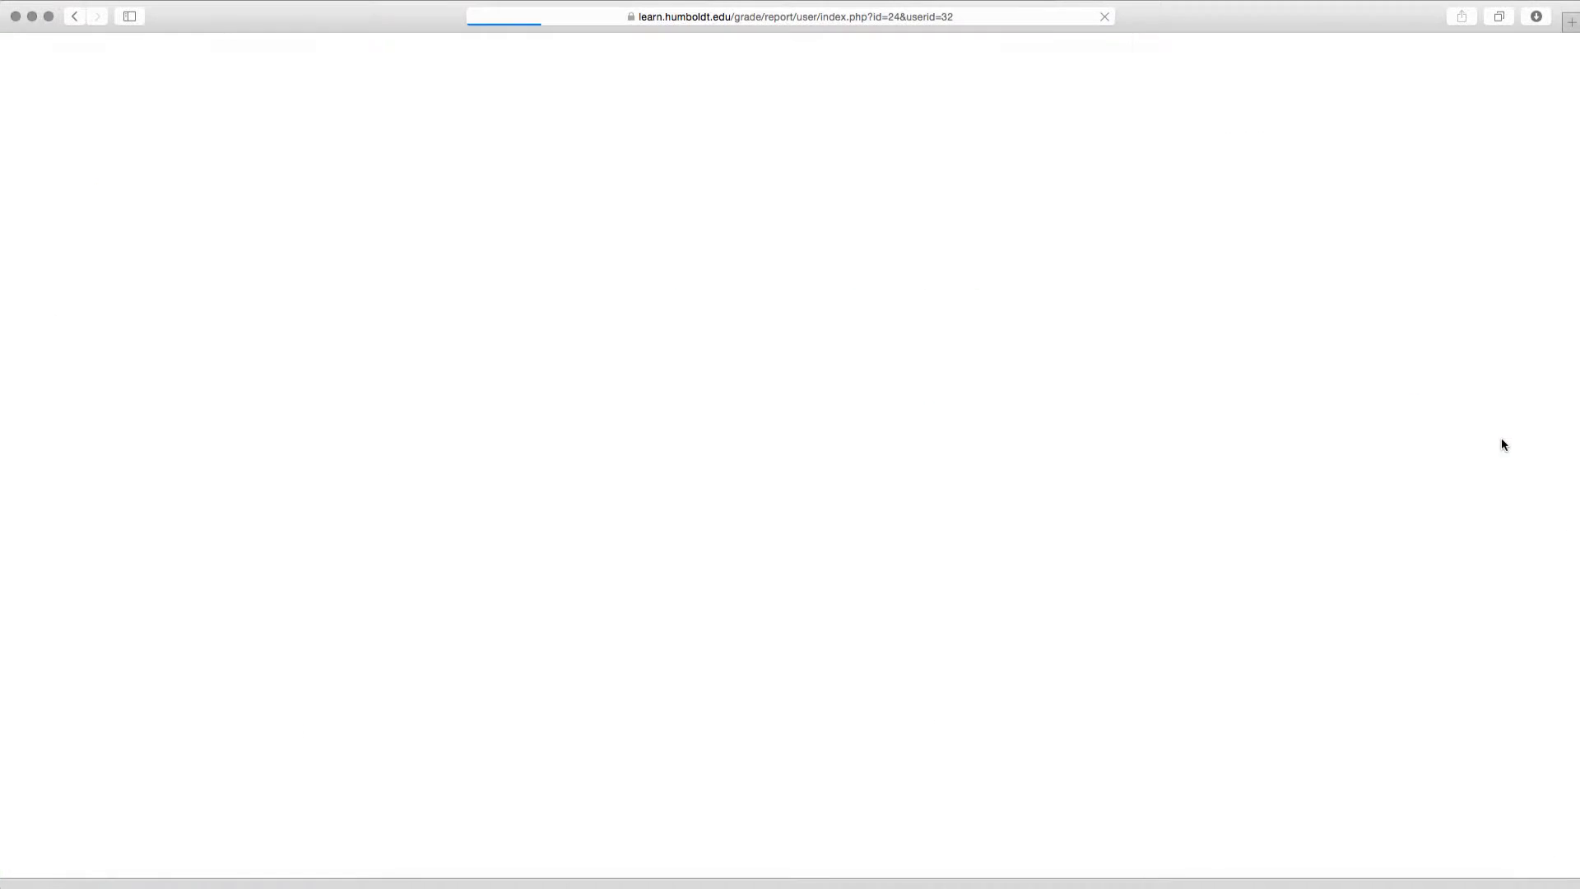
{"action": "scroll", "coordinate": [1368, 533], "scroll_direction": "down", "scroll_amount": 5}
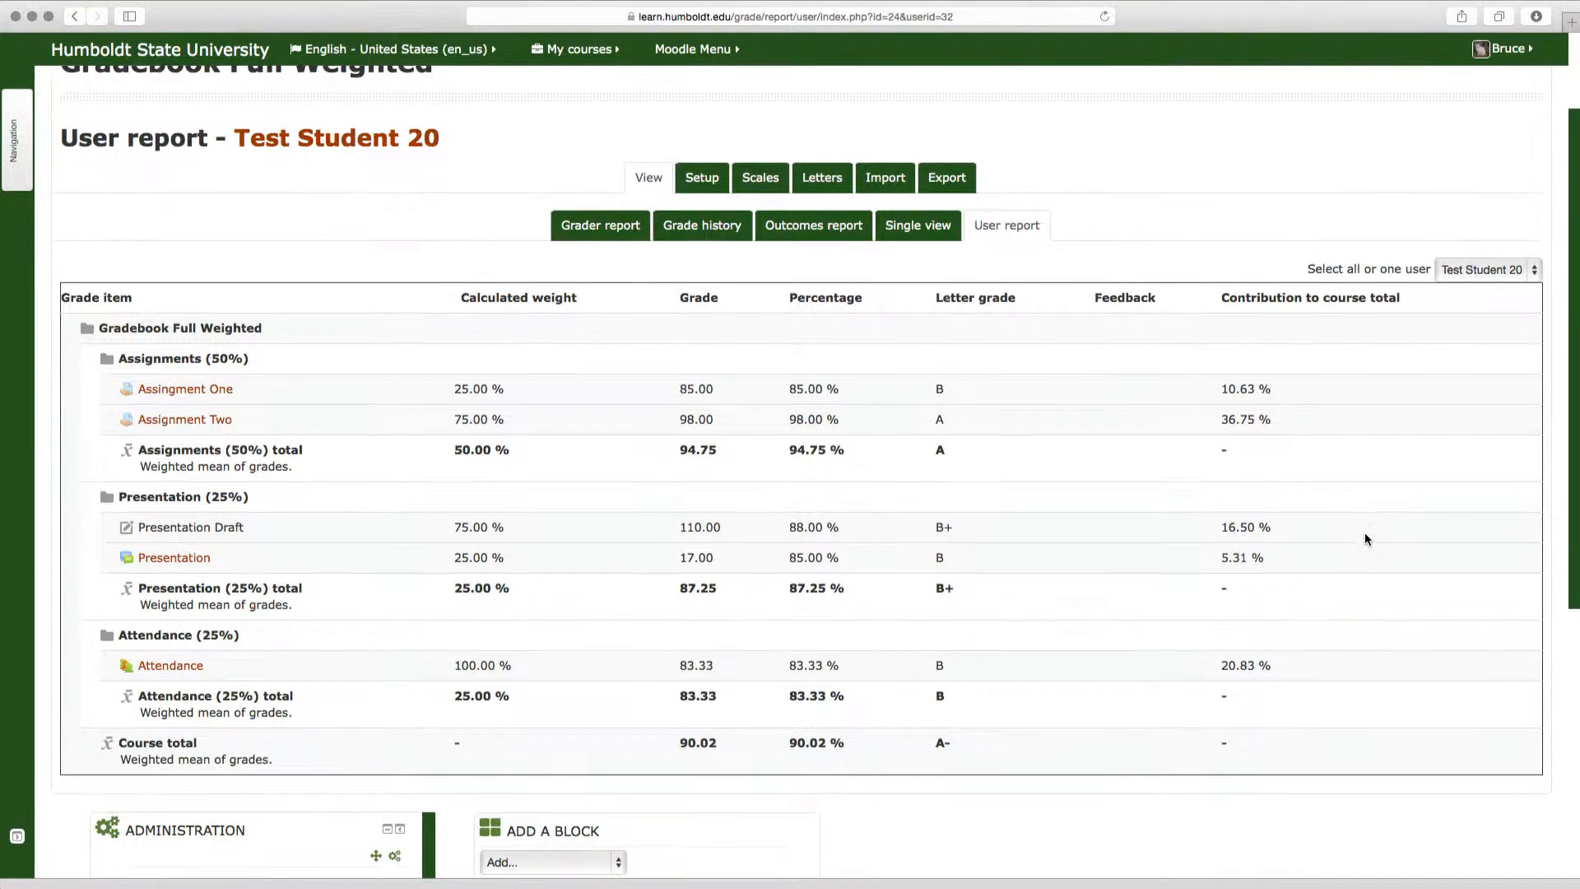
{"action": "scroll", "coordinate": [1365, 539], "scroll_direction": "down", "scroll_amount": 2}
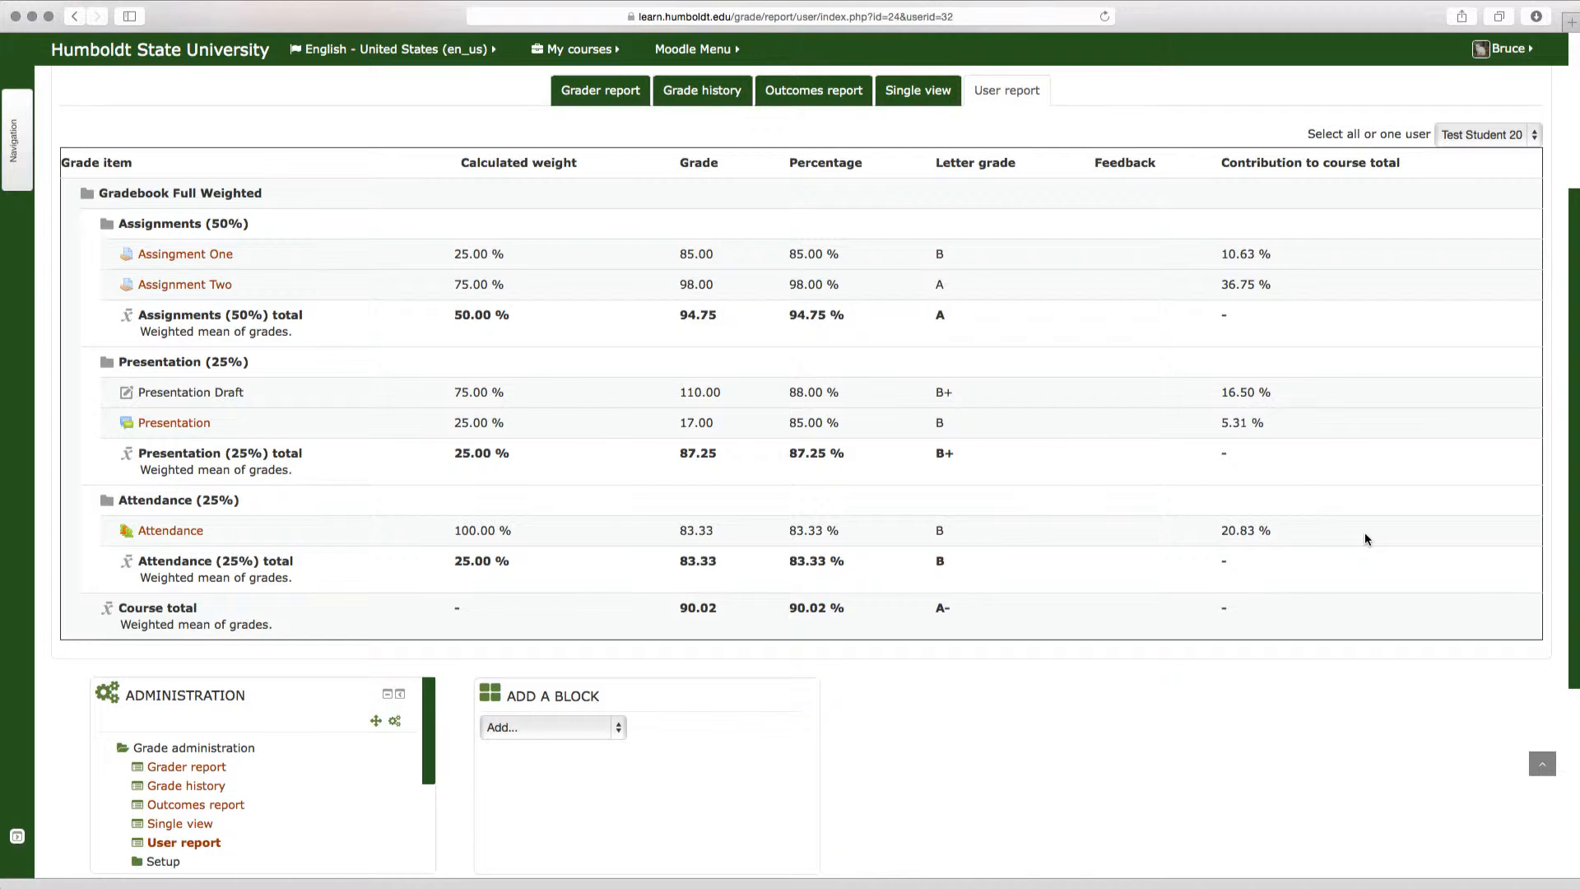
{"action": "scroll", "coordinate": [1365, 539], "scroll_direction": "up", "scroll_amount": 2}
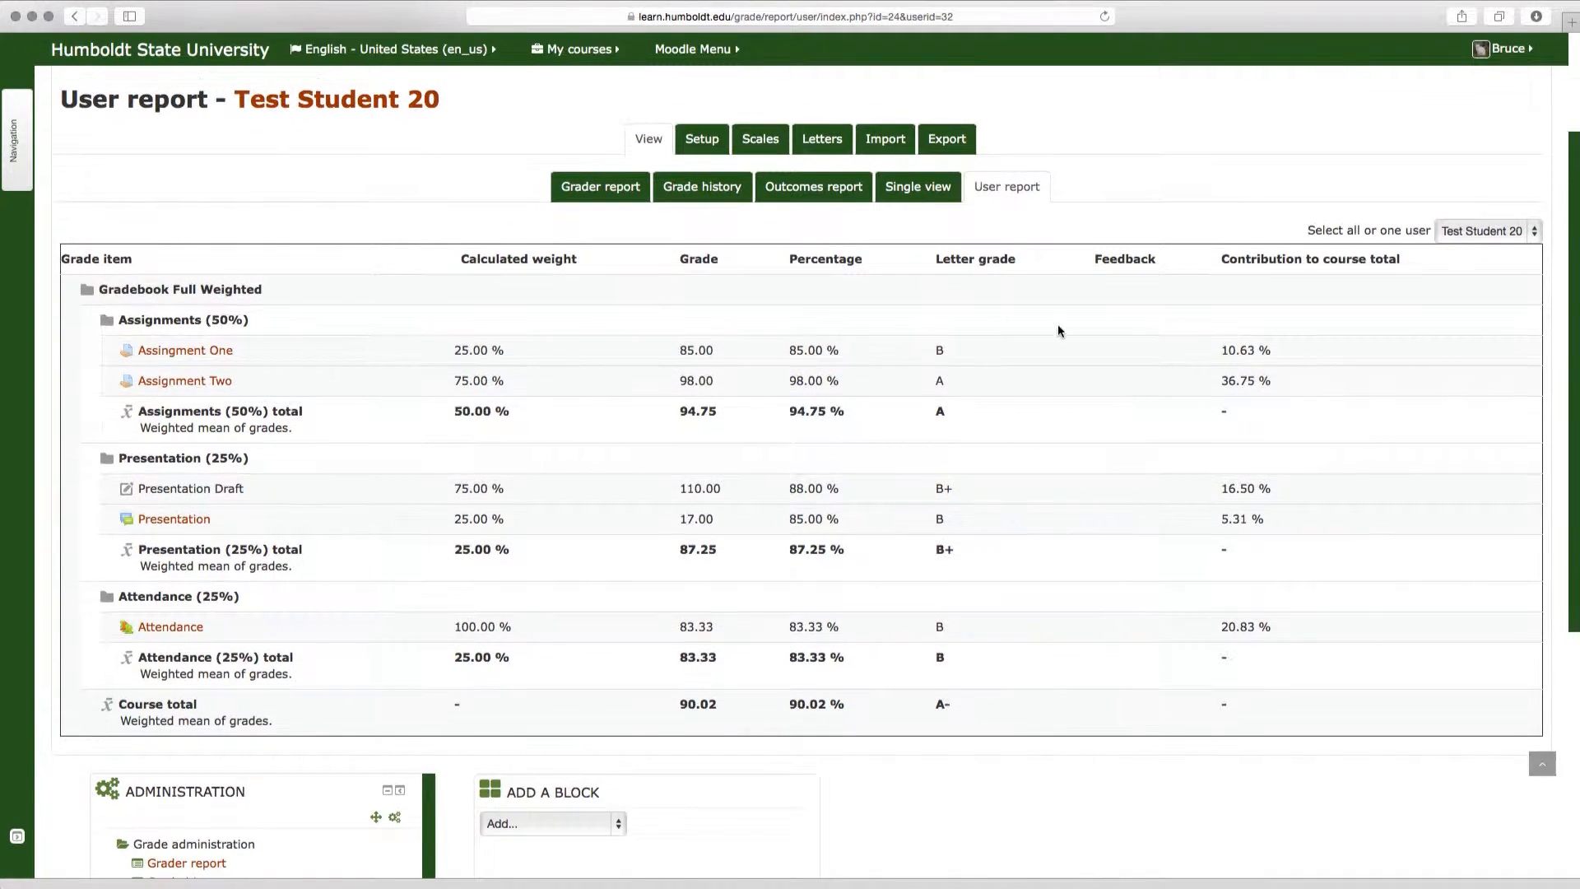
Return to the Categories and items setup, set Assingment One's weight to 25 and Assignment Two's to 75, and save
{"action": "left_click", "coordinate": [696, 140]}
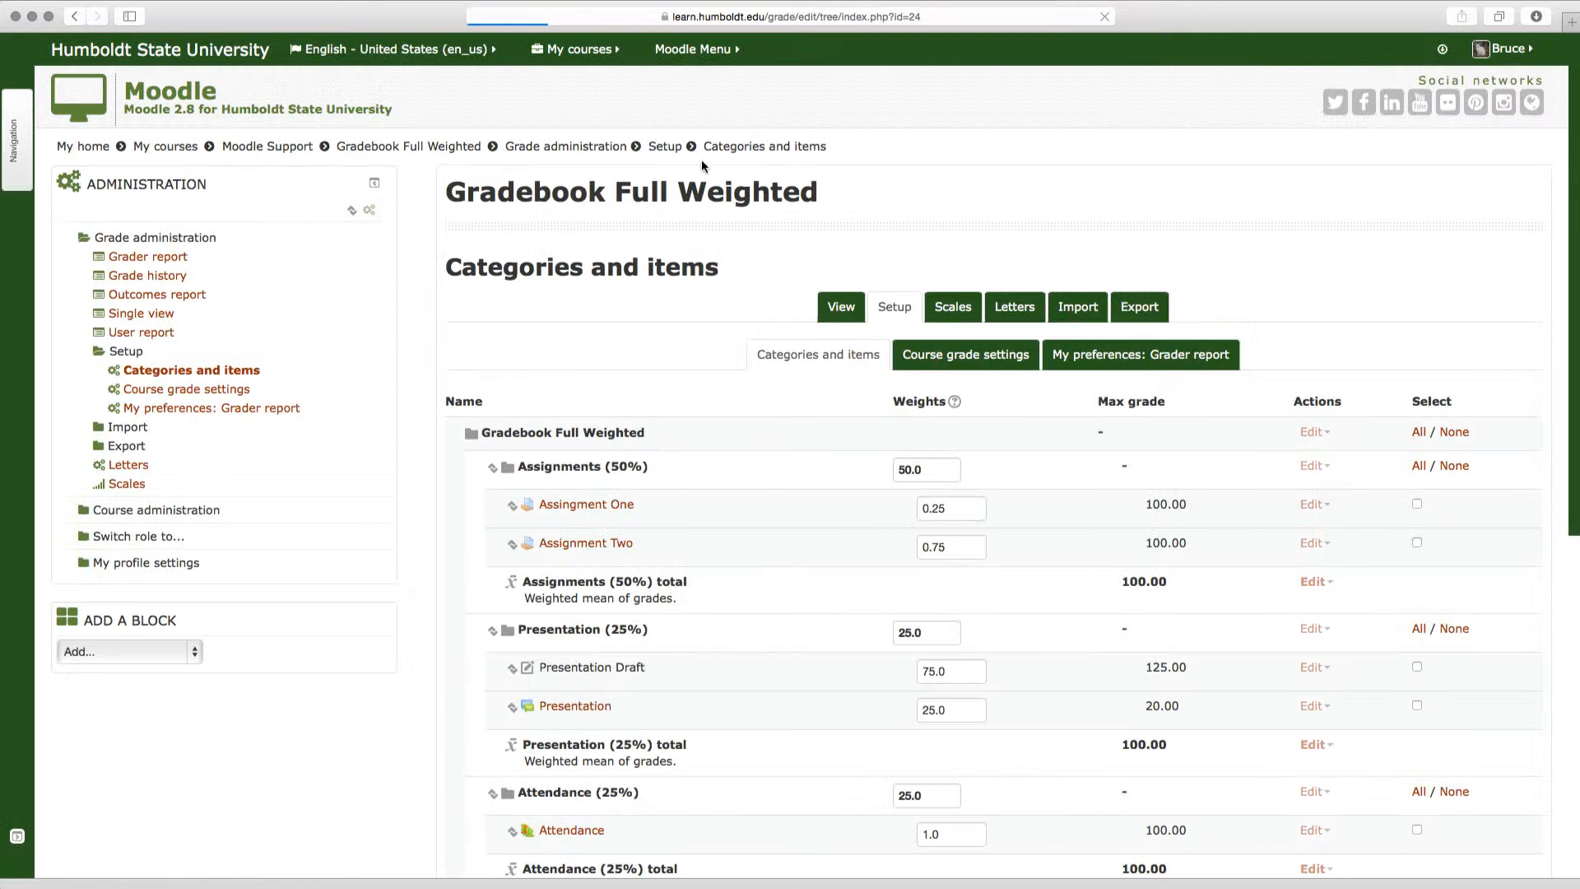
{"action": "scroll", "coordinate": [861, 392], "scroll_direction": "down", "scroll_amount": 2}
{"action": "scroll", "coordinate": [857, 393], "scroll_direction": "down", "scroll_amount": 1}
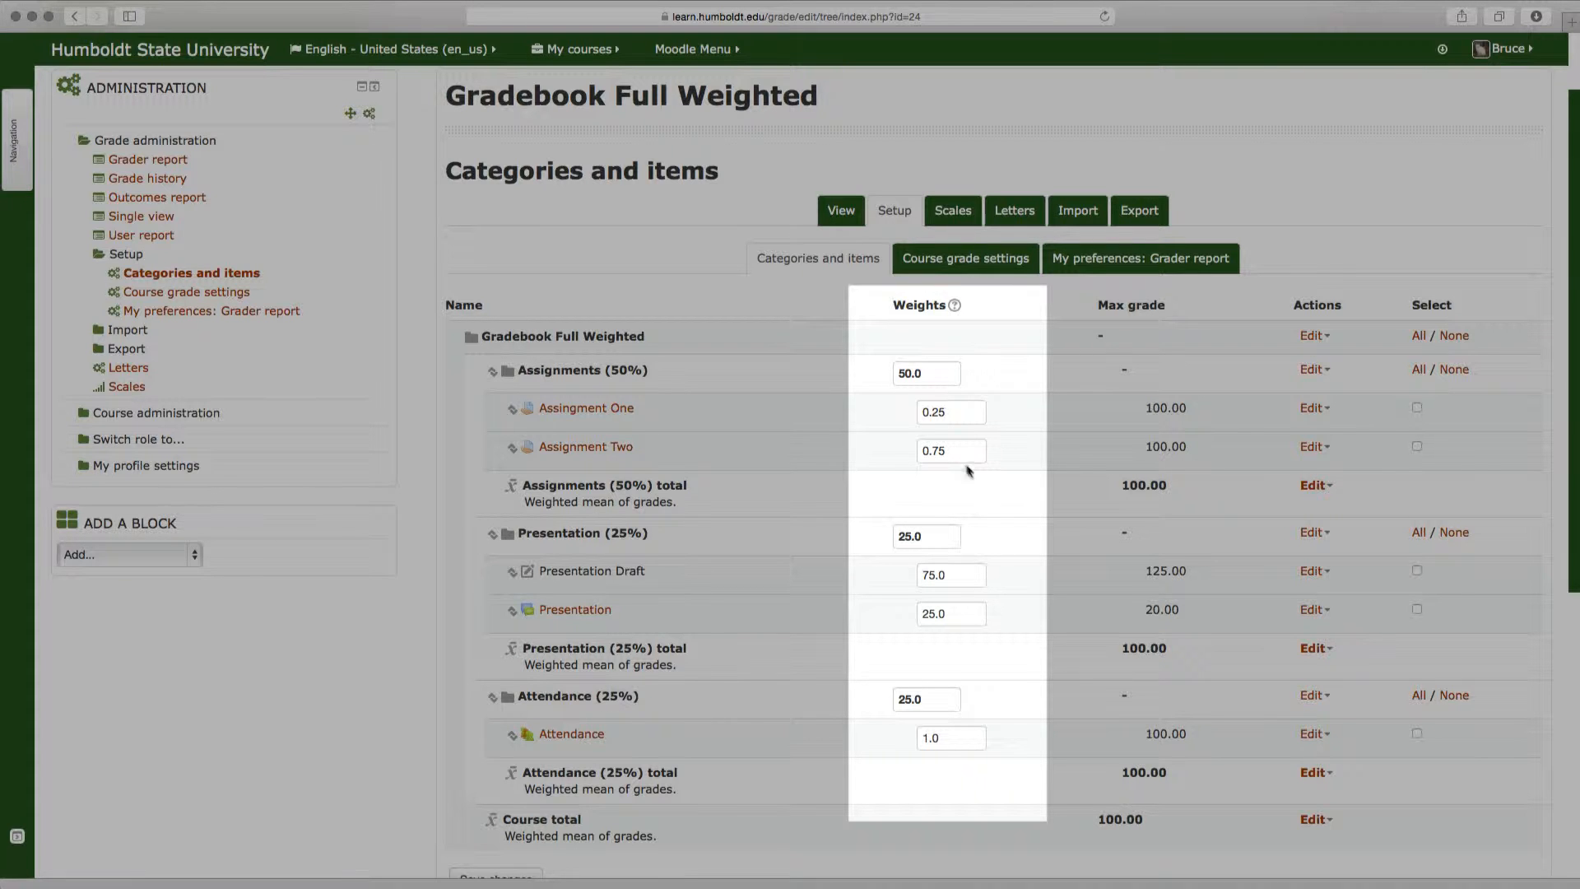
{"action": "scroll", "coordinate": [977, 560], "scroll_direction": "down", "scroll_amount": 1}
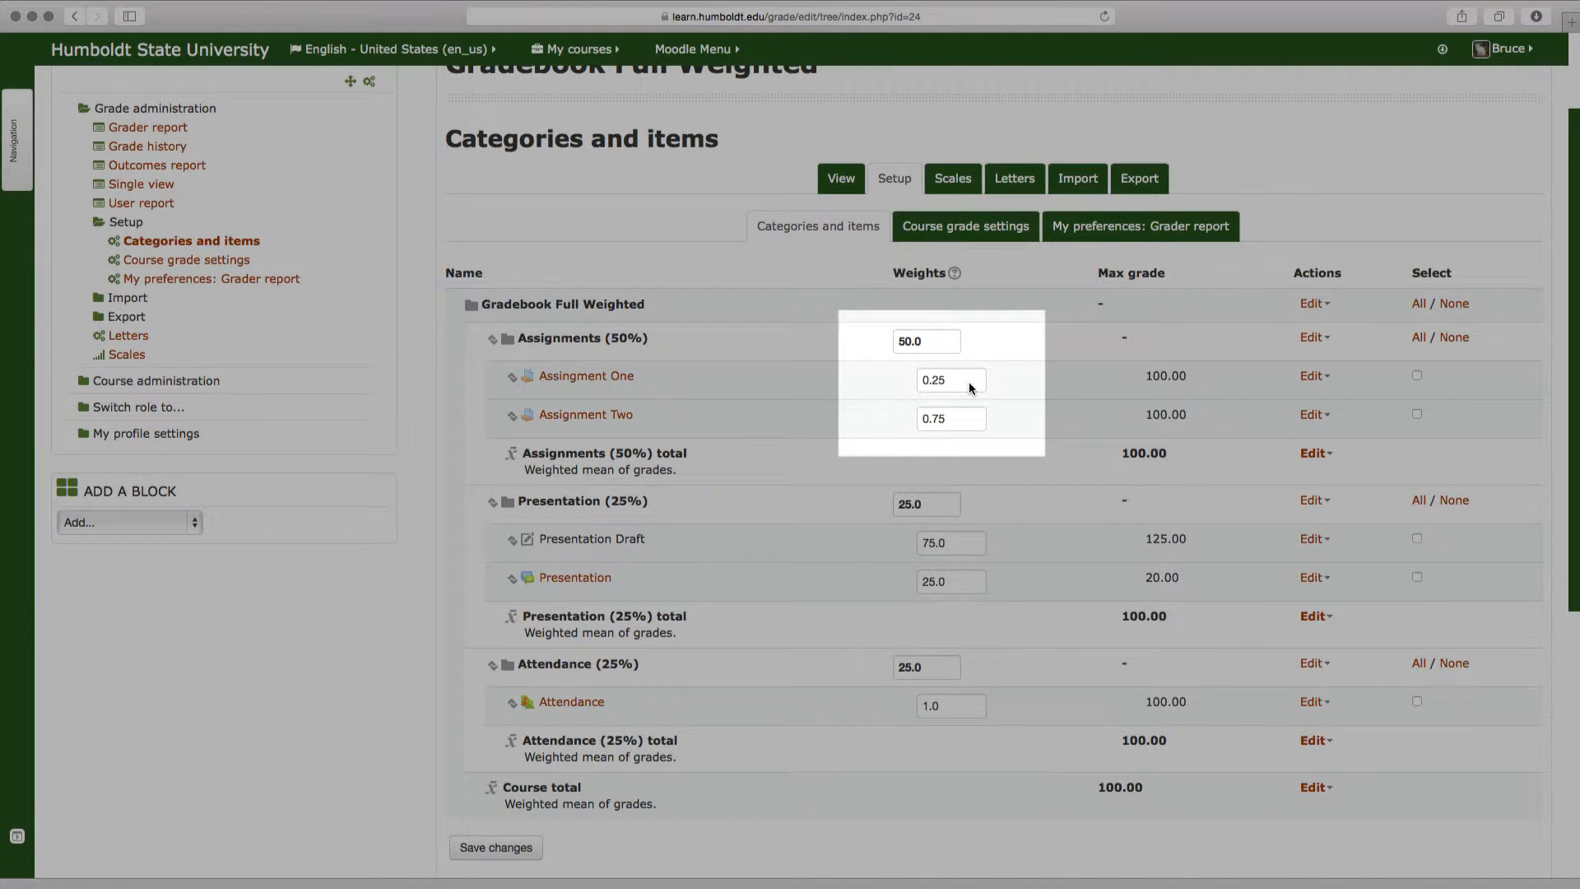
{"action": "left_click", "coordinate": [957, 384]}
{"action": "type", "text": "25"}
{"action": "double_click", "coordinate": [951, 413]}
{"action": "type", "text": "75"}
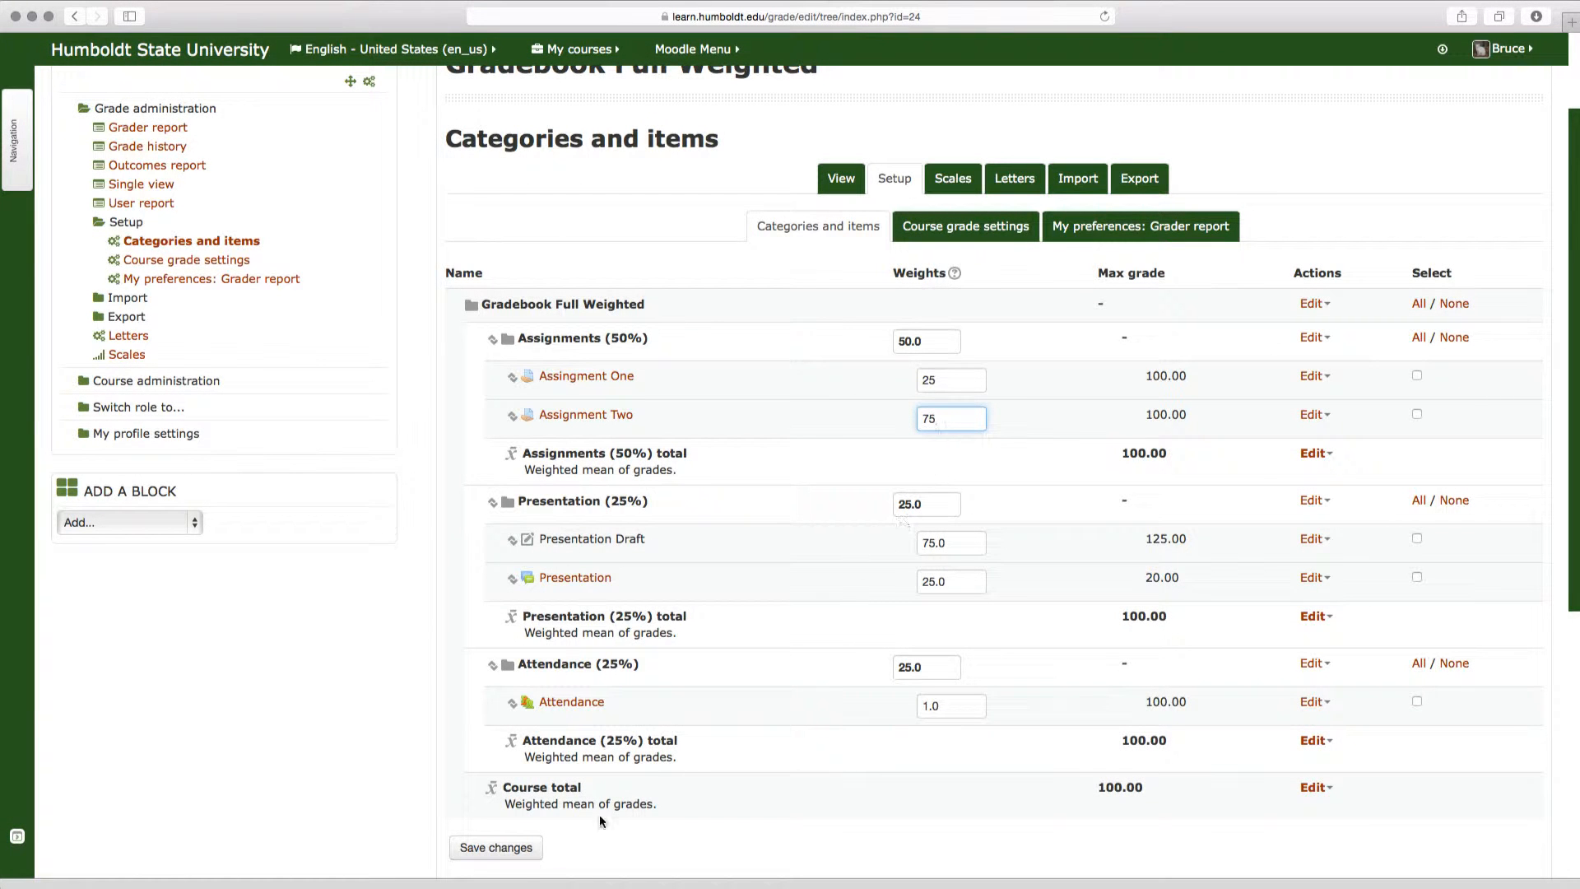
{"action": "left_click", "coordinate": [516, 847]}
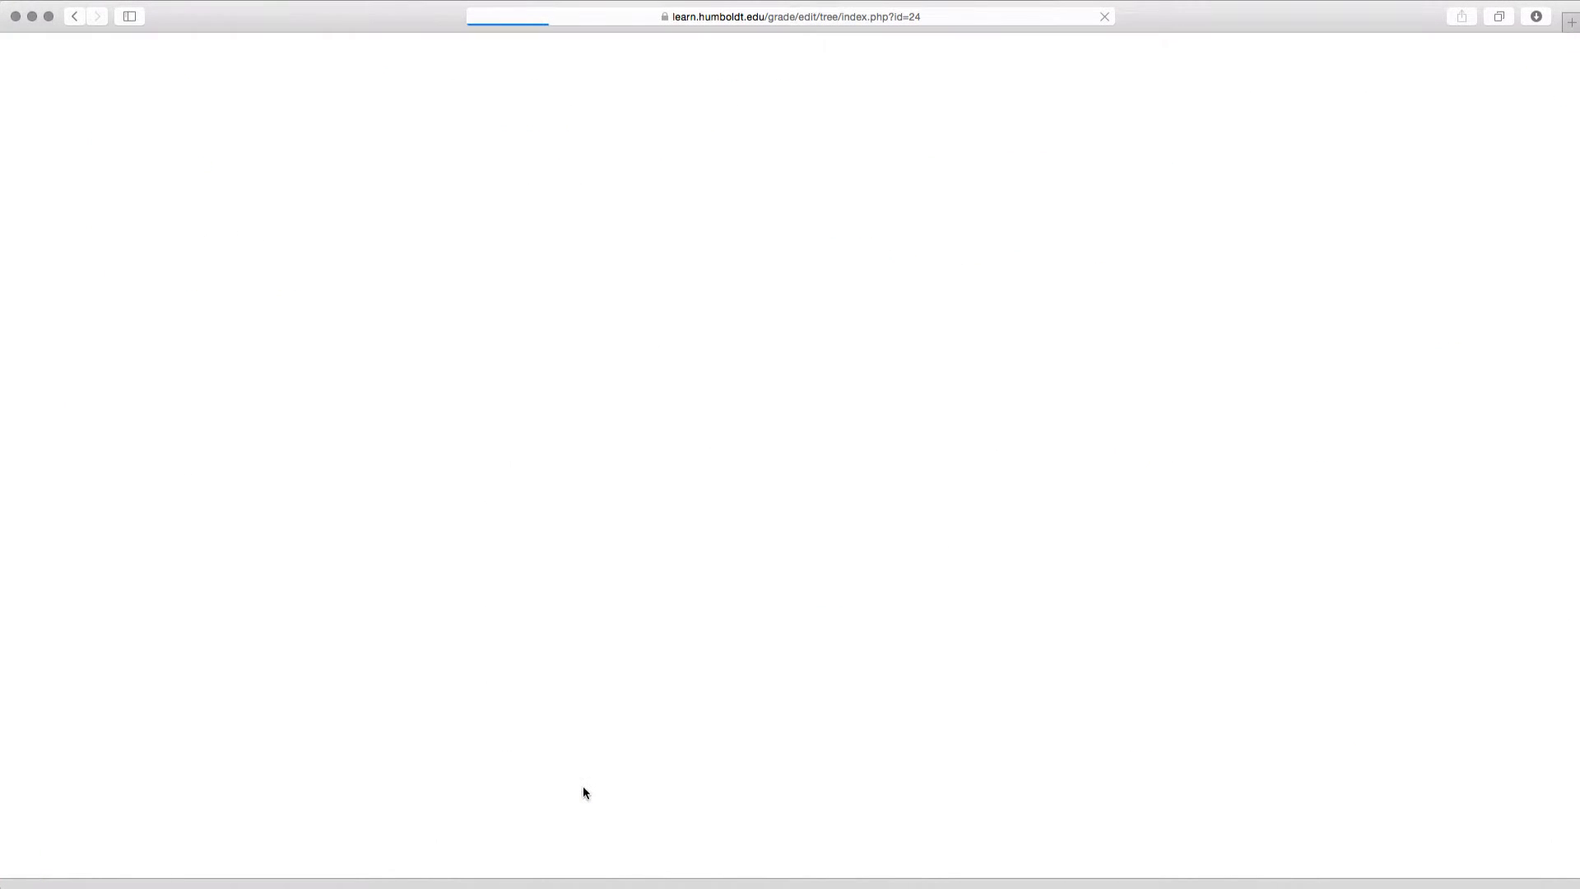
Check the aggregation method in the settings of the top-level Gradebook Full Weighted category, leaving without changes
{"action": "scroll", "coordinate": [713, 695], "scroll_direction": "down", "scroll_amount": 3}
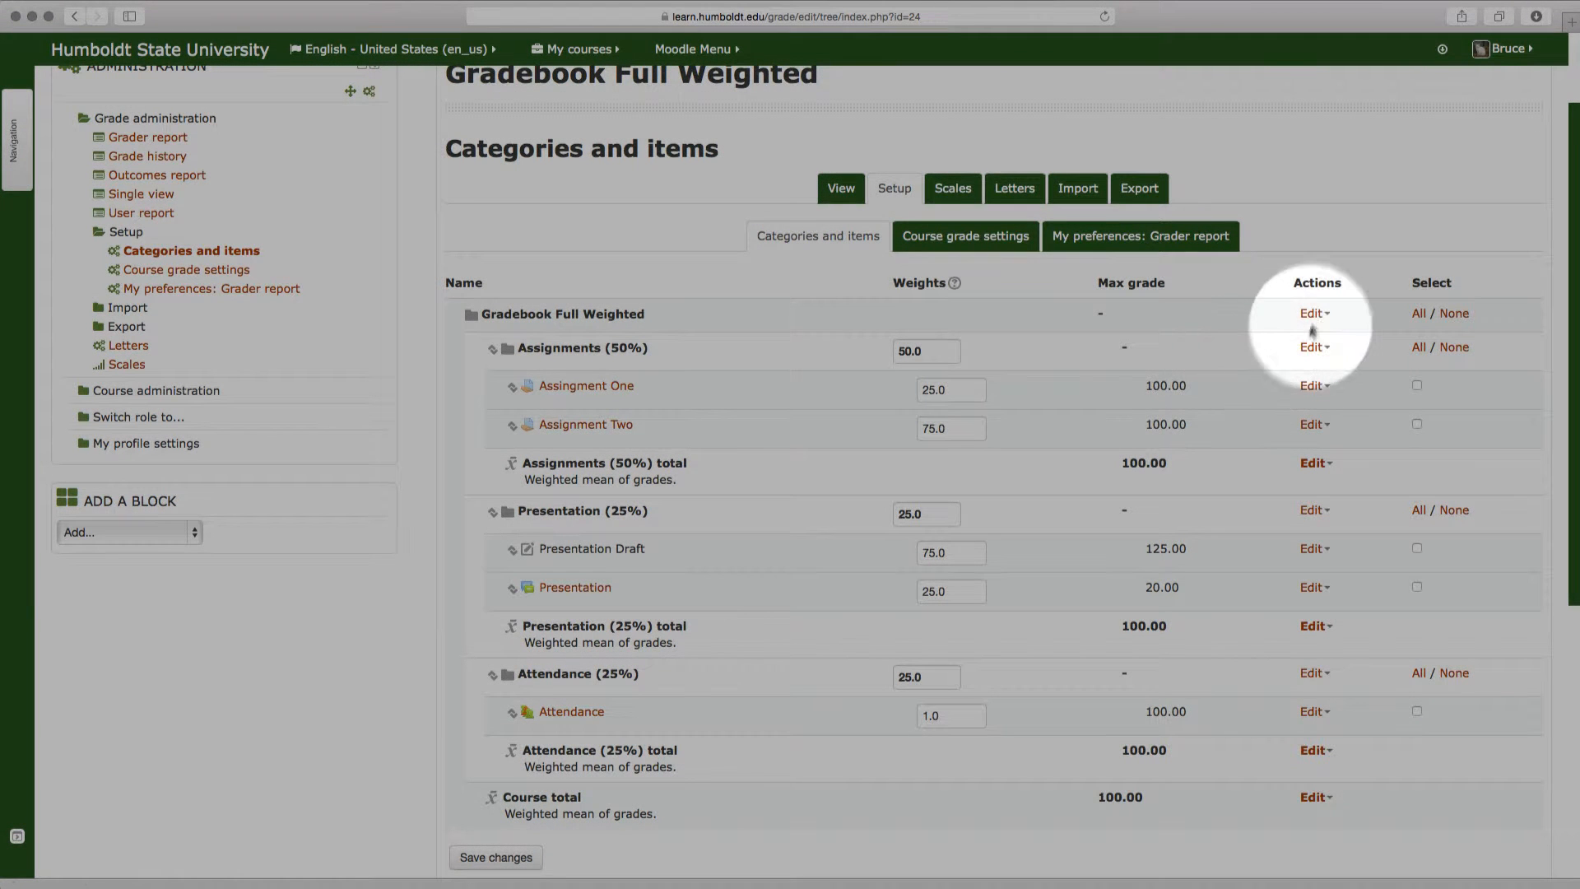
{"action": "left_click", "coordinate": [1317, 313]}
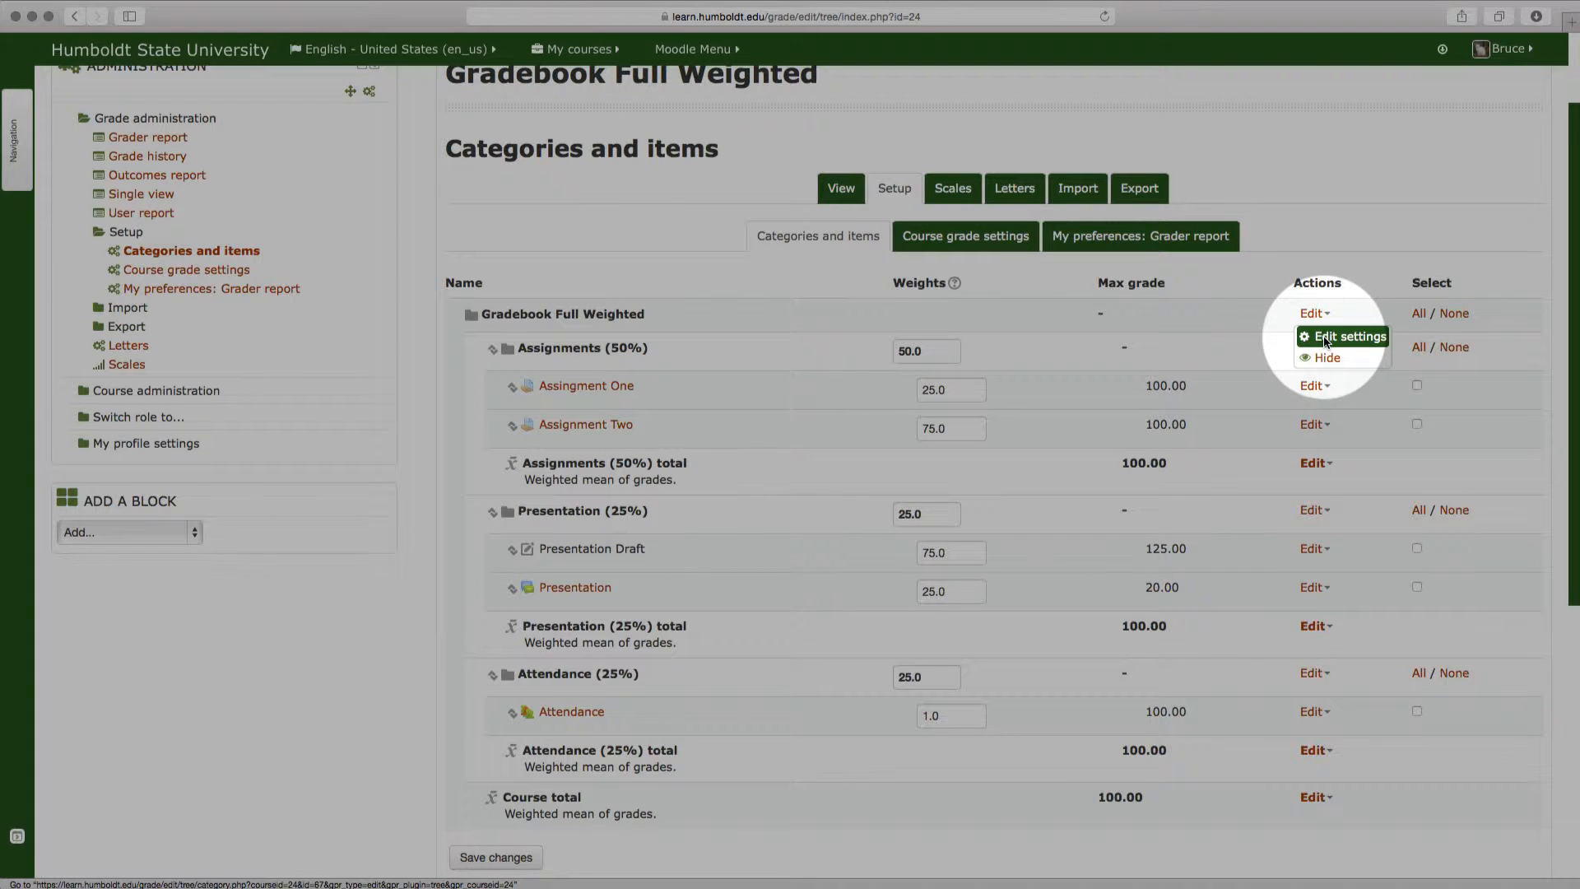
{"action": "left_click", "coordinate": [1326, 338]}
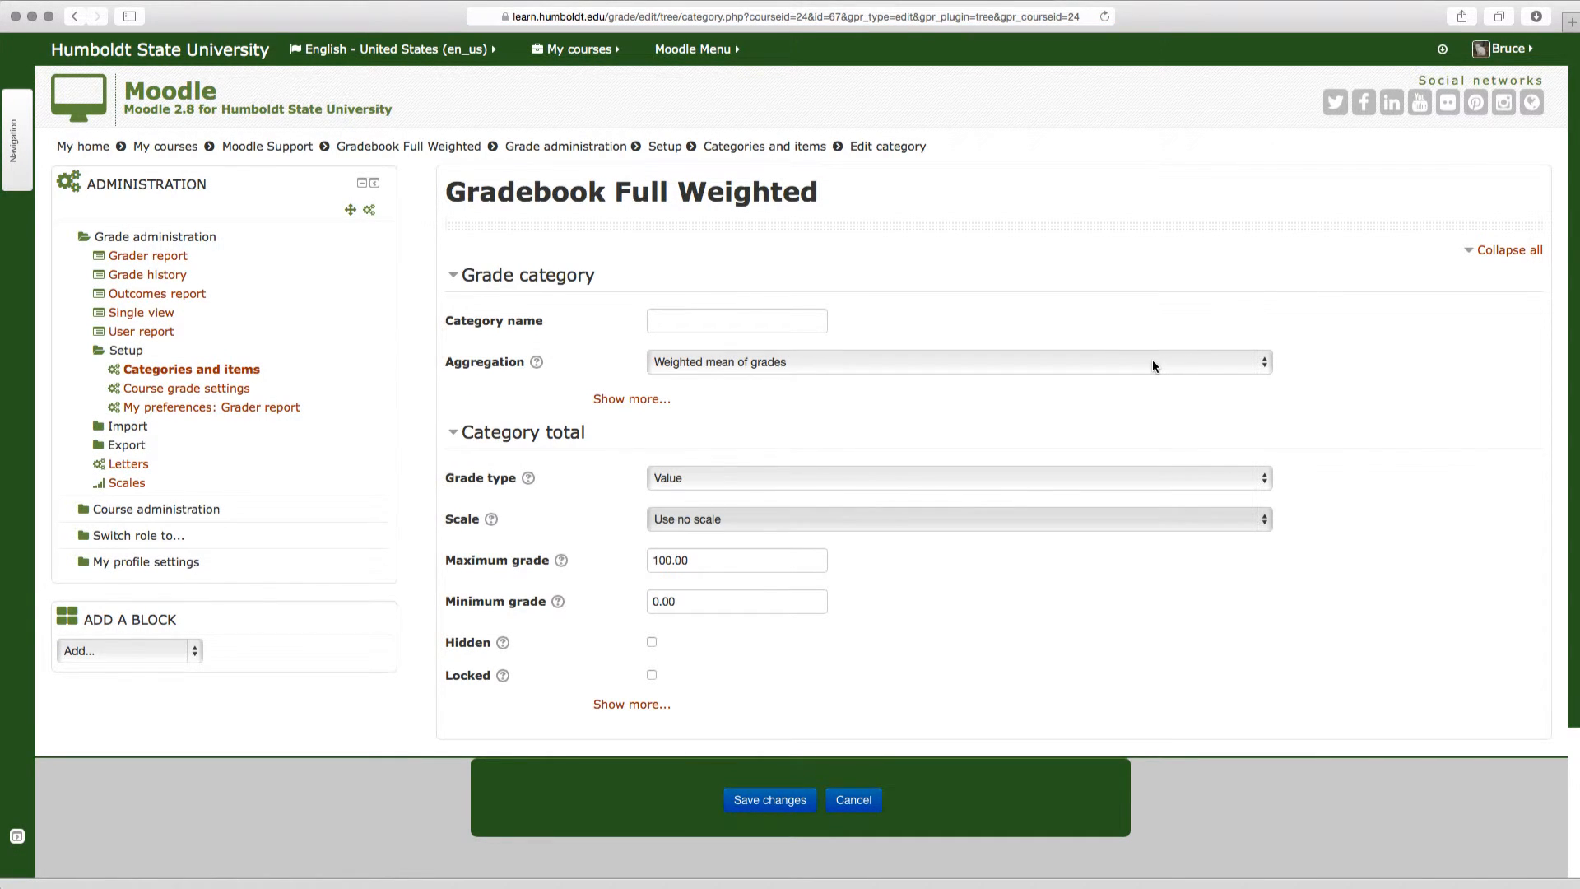
{"action": "left_click", "coordinate": [848, 800]}
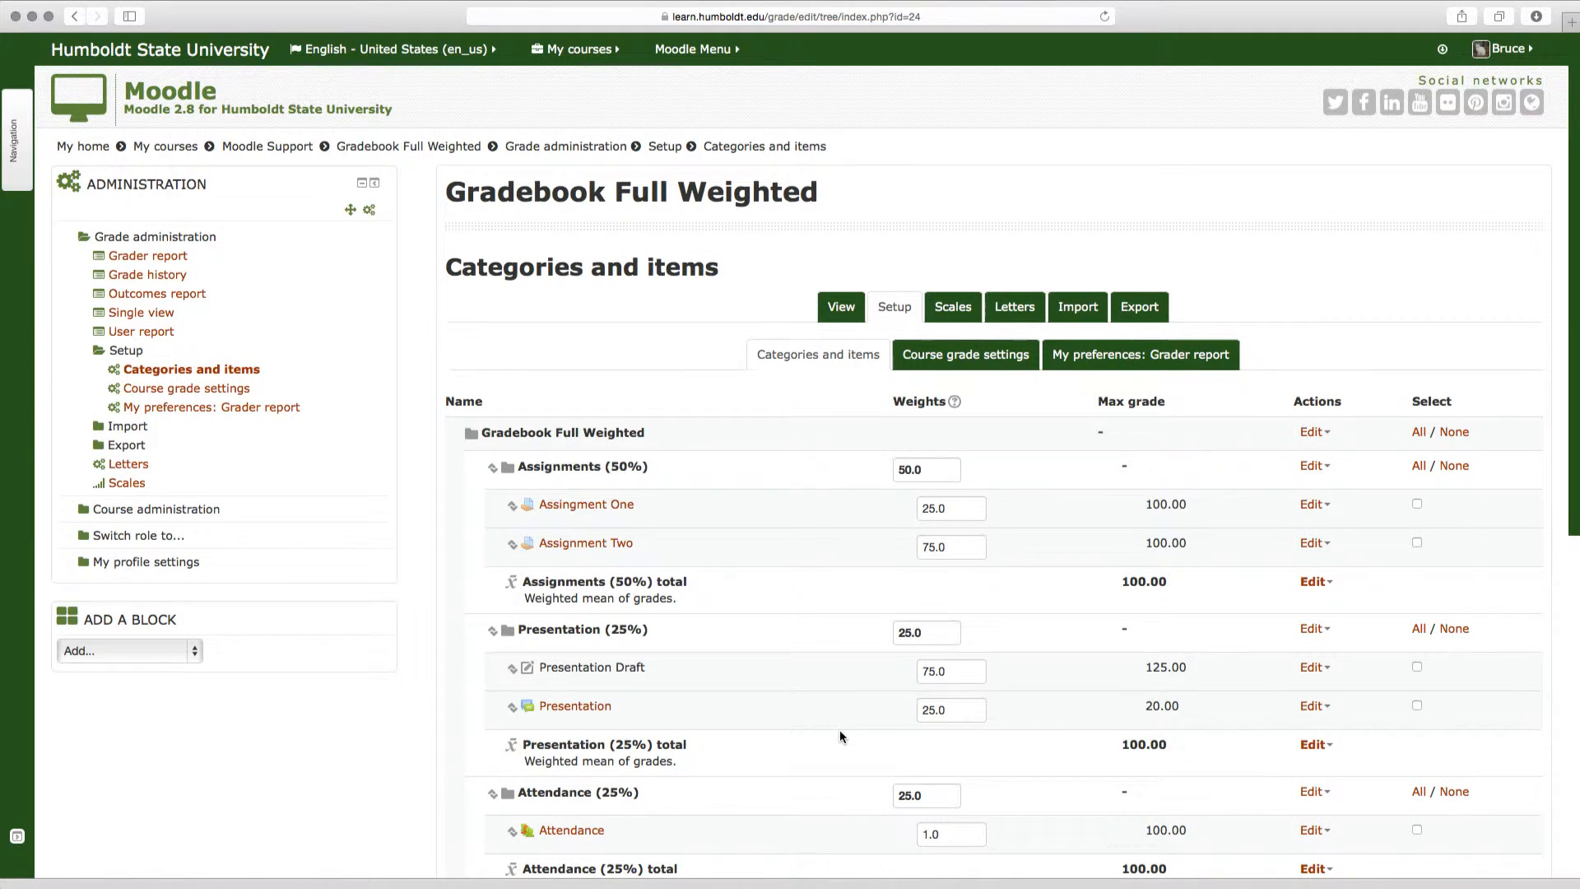
Examine the name and aggregation method in the Assignments (50%) category settings, and return to the category list without changes
{"action": "scroll", "coordinate": [839, 730], "scroll_direction": "down", "scroll_amount": 2}
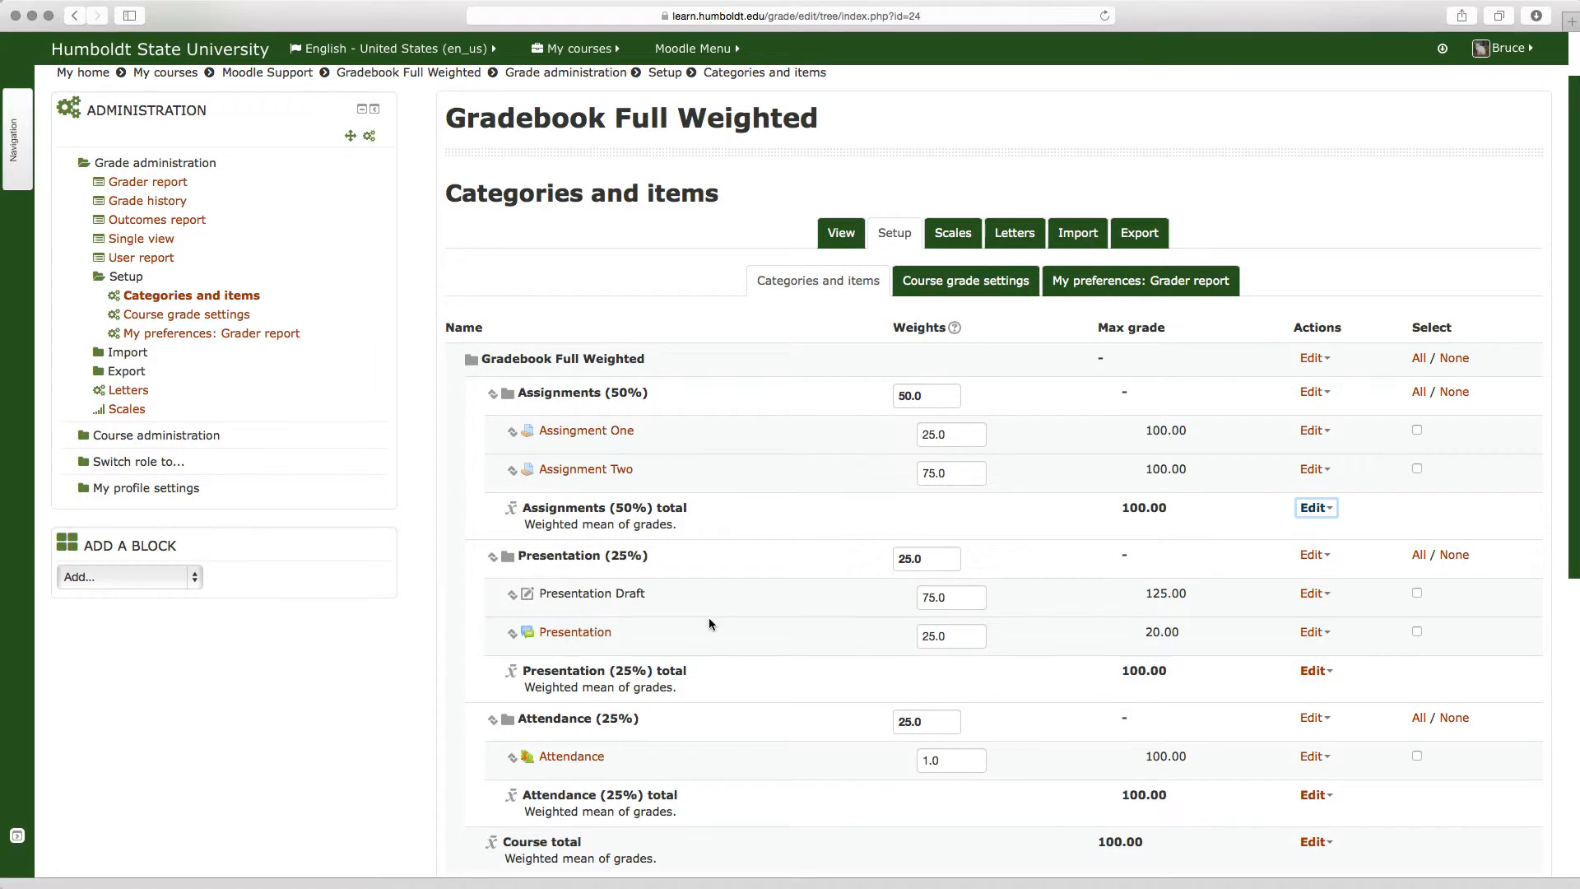
{"action": "left_click", "coordinate": [1315, 393]}
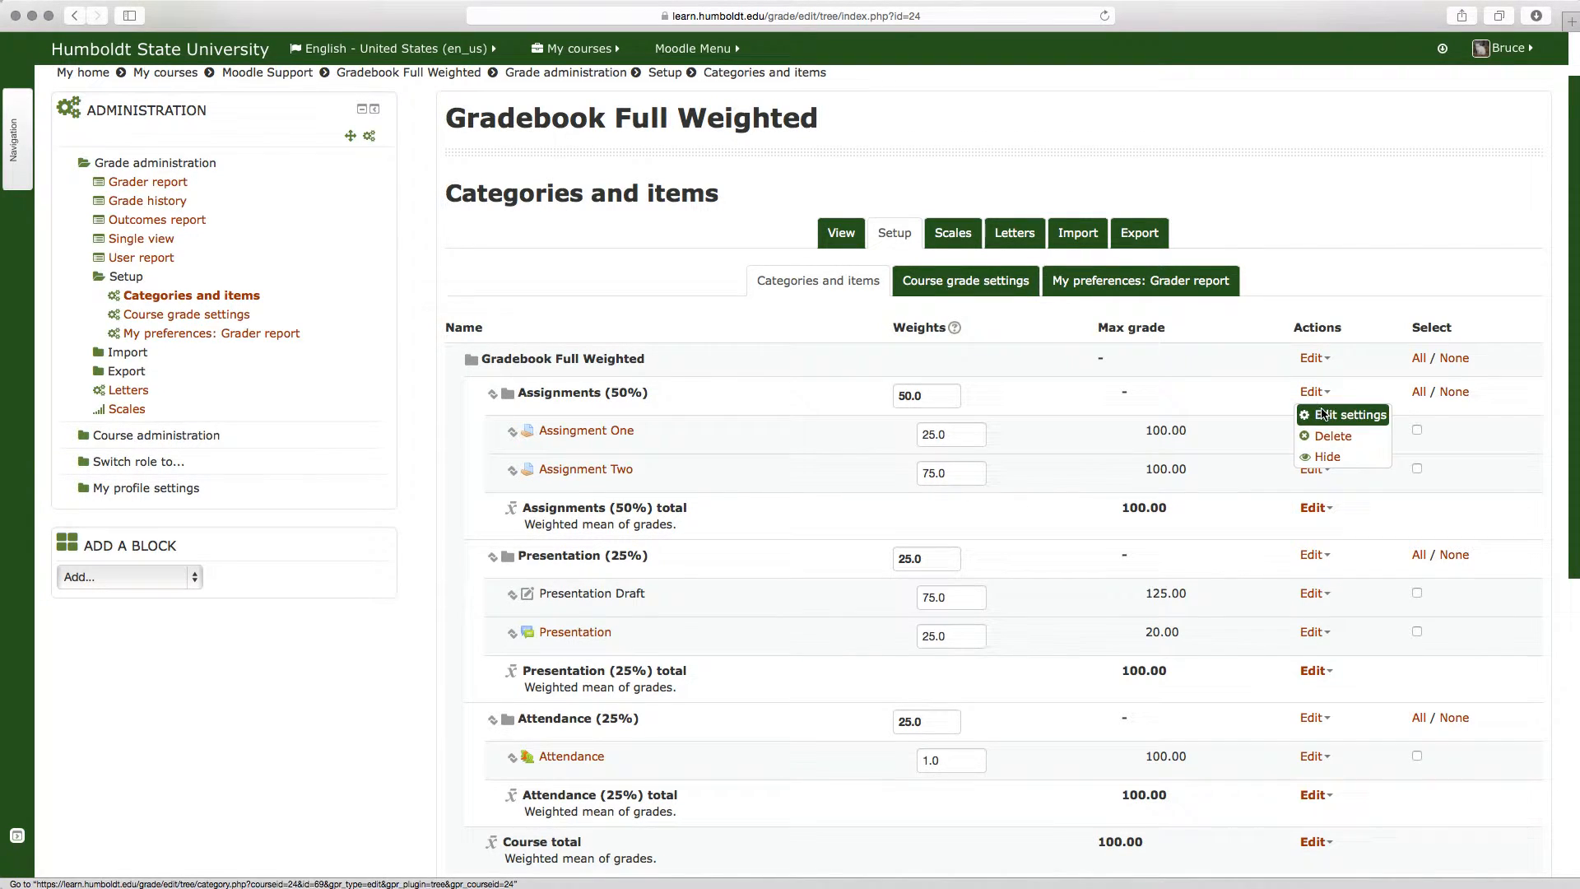
{"action": "left_click", "coordinate": [1322, 414]}
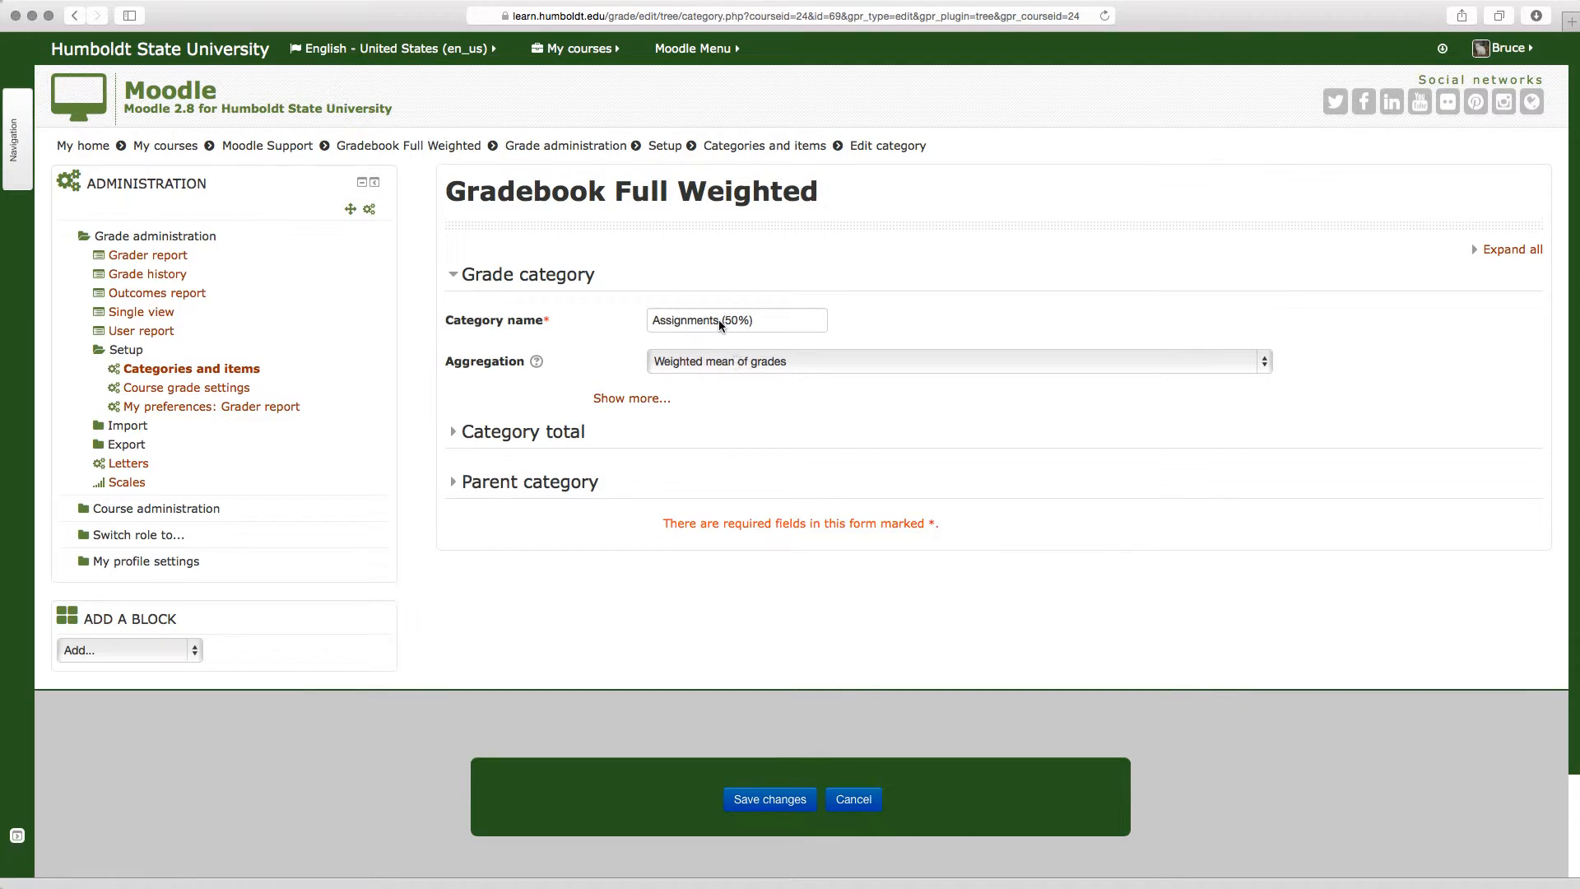
{"action": "left_click_drag", "start_coordinate": [719, 319], "coordinate": [787, 319]}
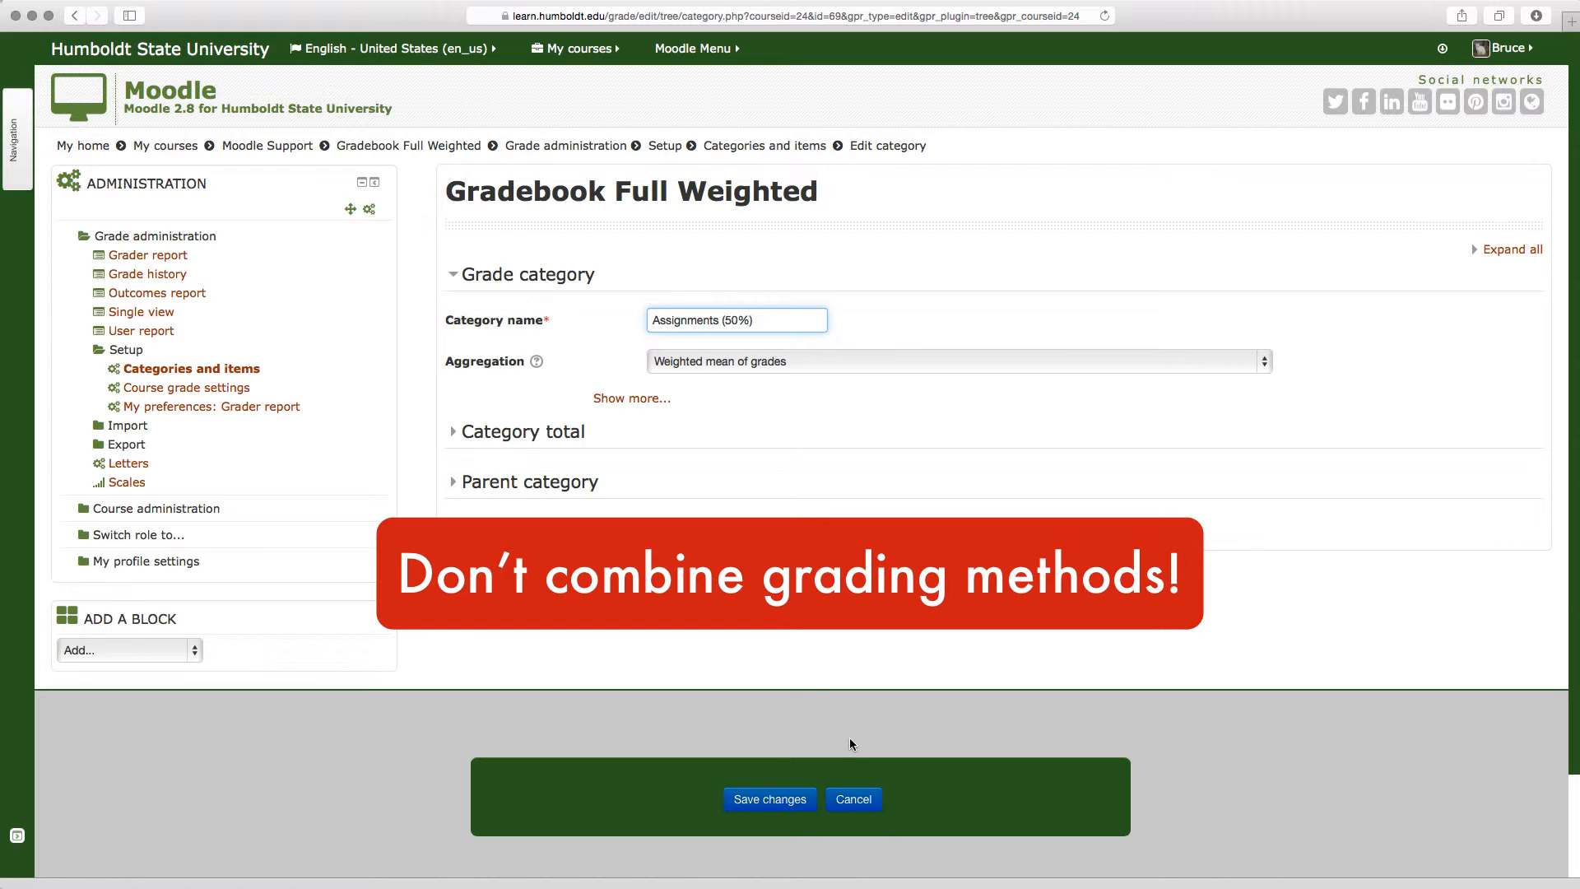
{"action": "left_click", "coordinate": [854, 796]}
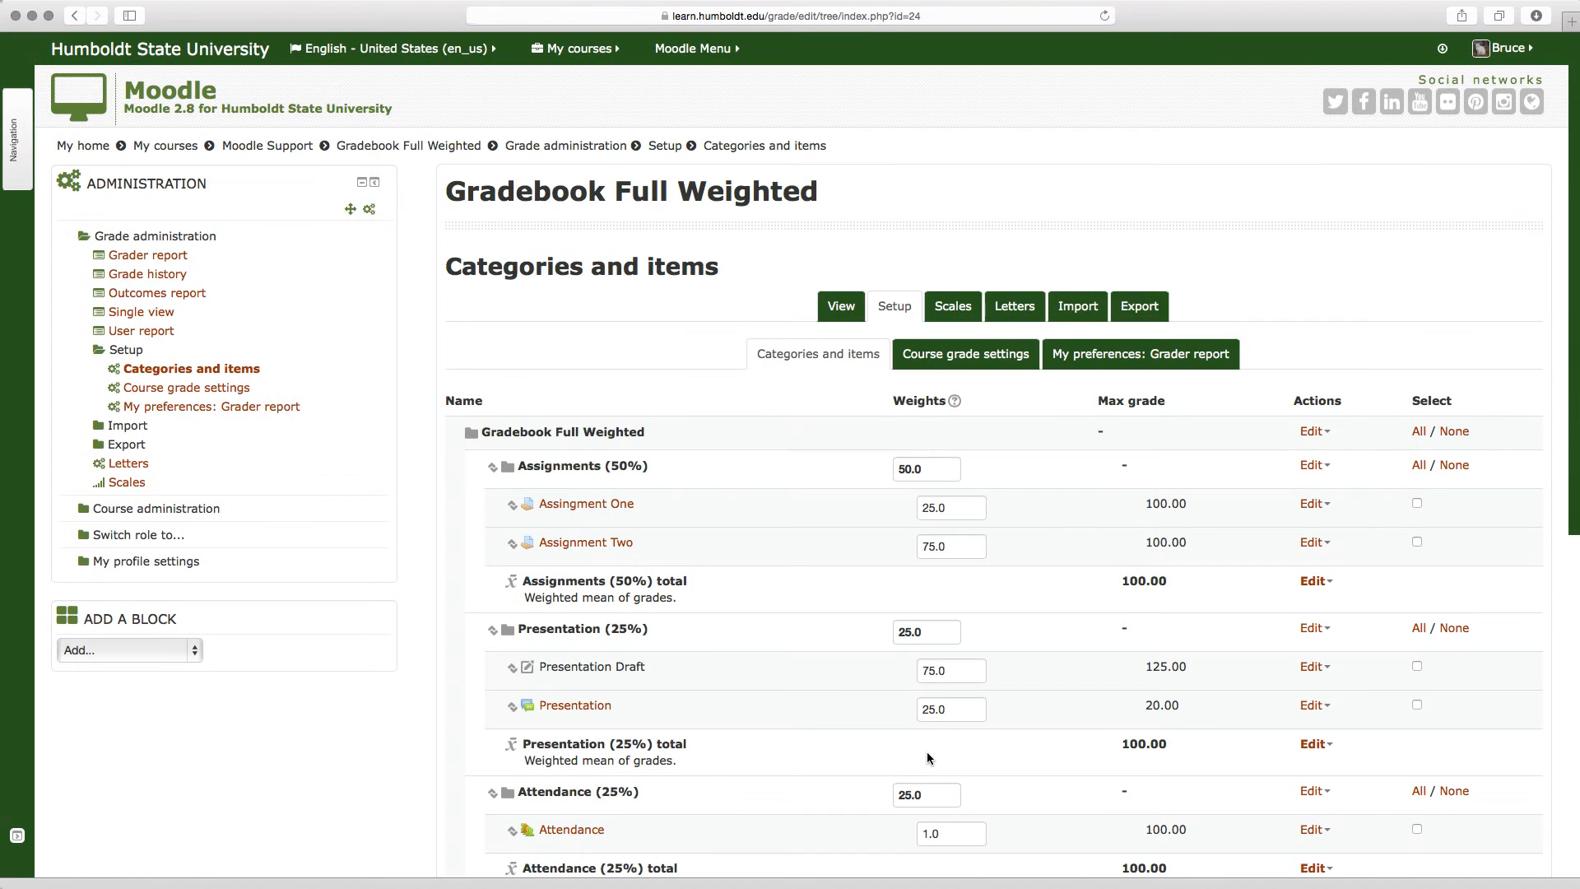
{"action": "scroll", "coordinate": [818, 665], "scroll_direction": "down", "scroll_amount": 3}
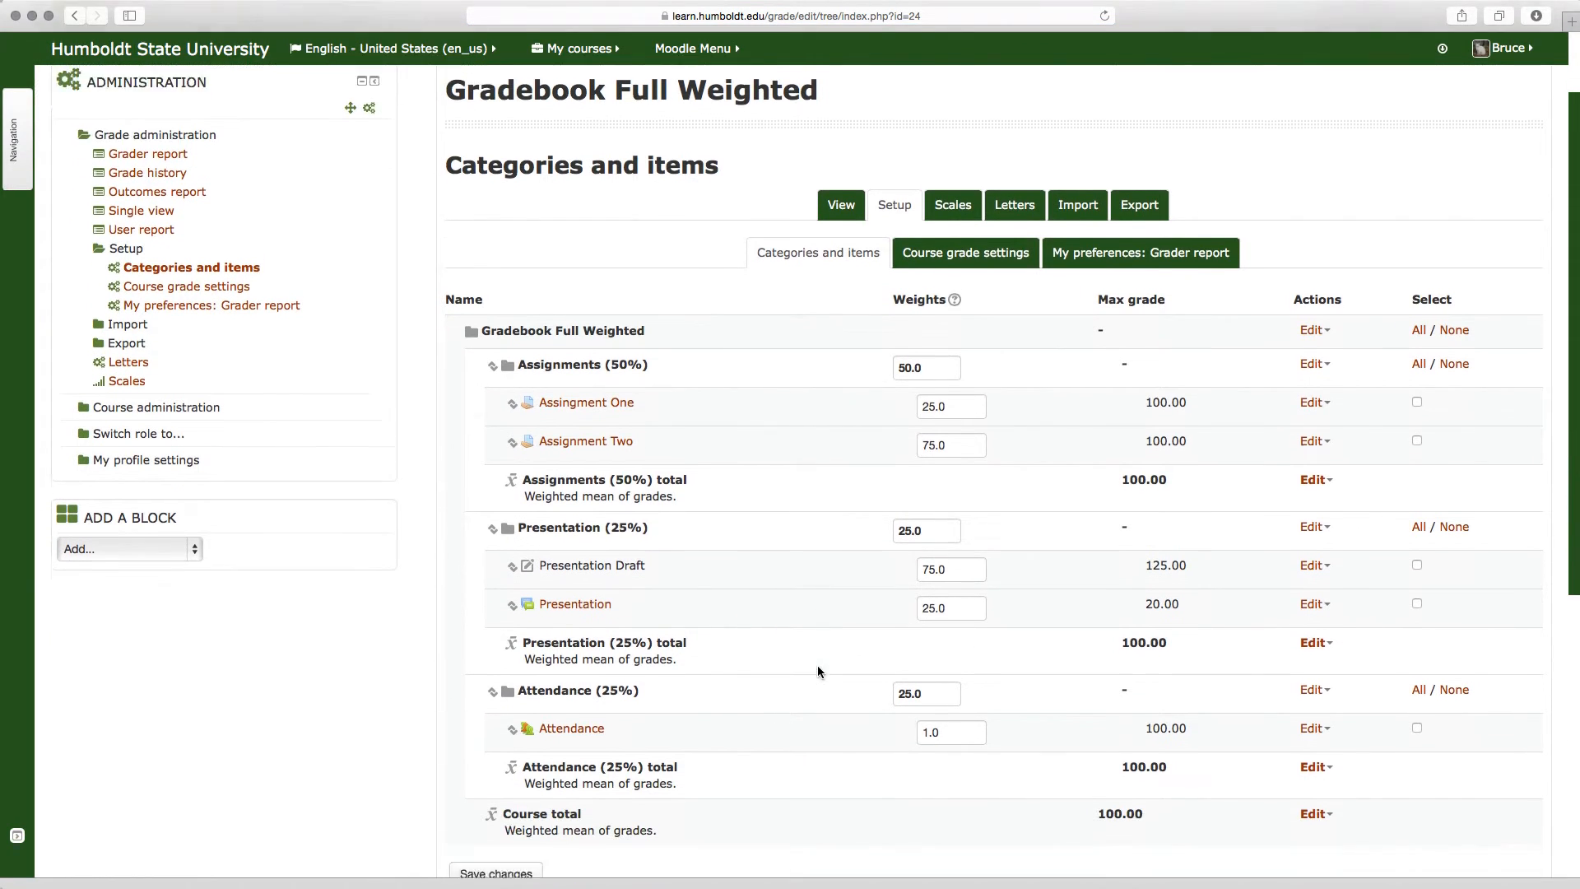